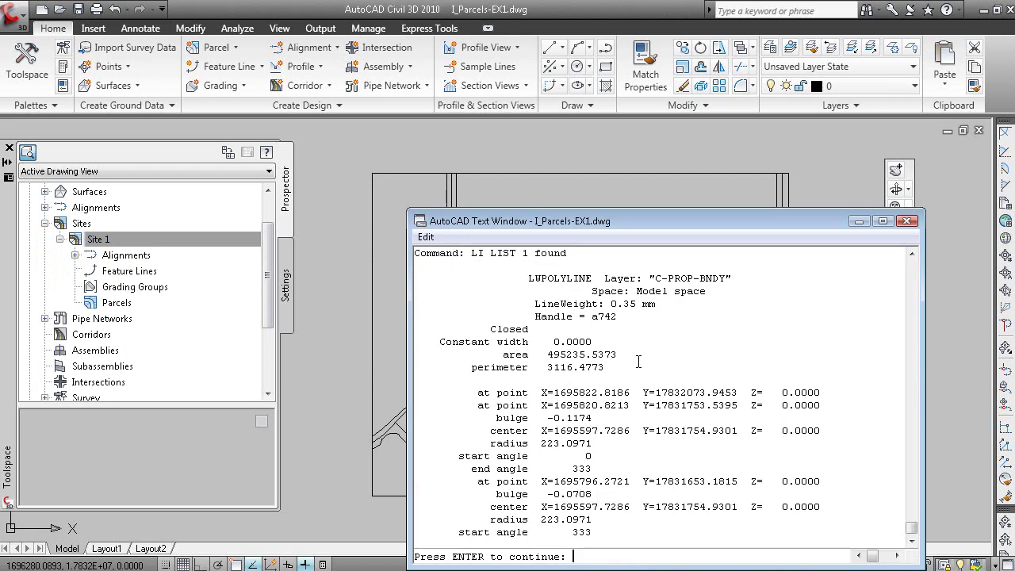
pyautogui.press('F2')
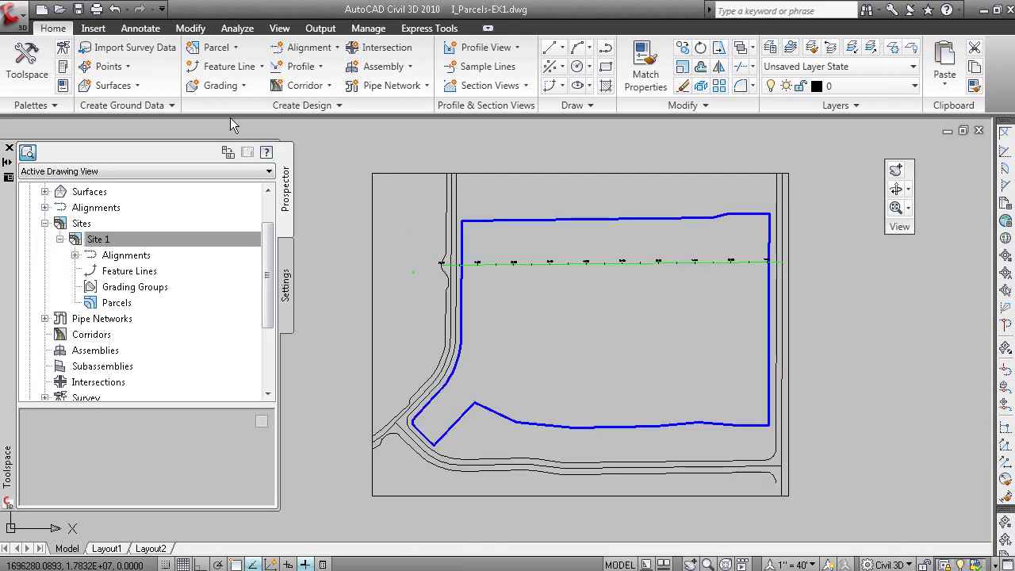
pyautogui.click(235, 49)
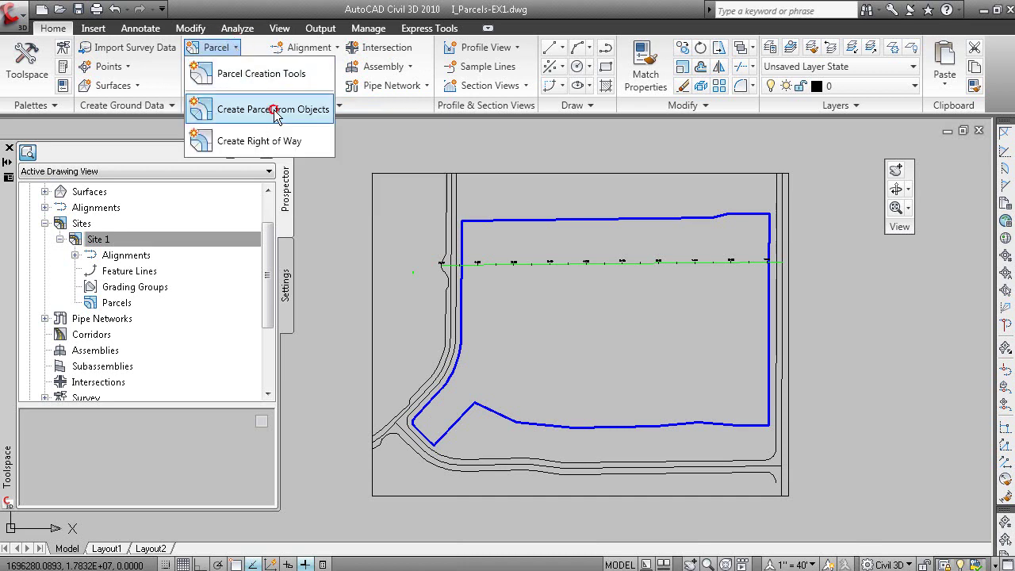
pyautogui.click(267, 114)
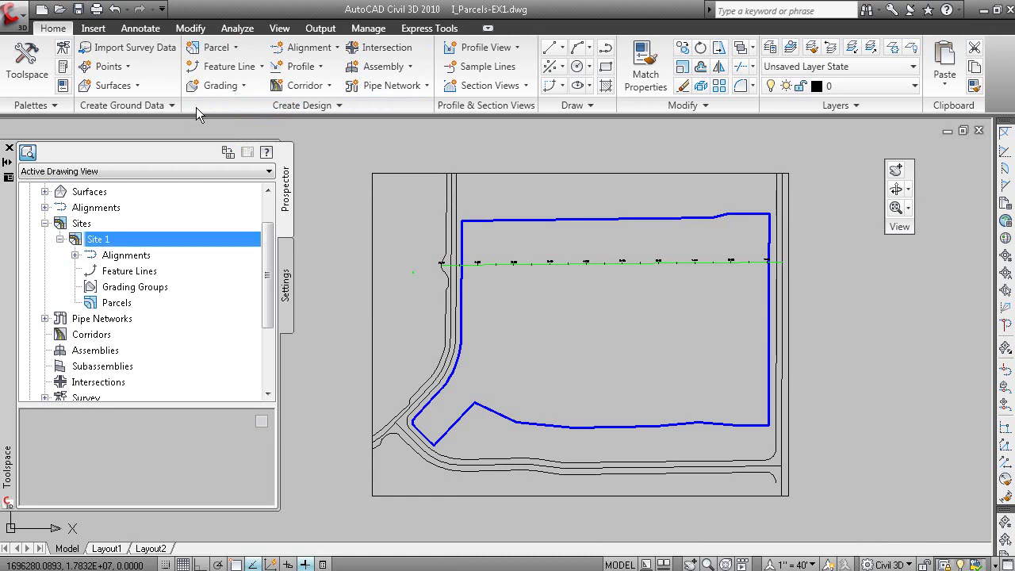
pyautogui.click(225, 48)
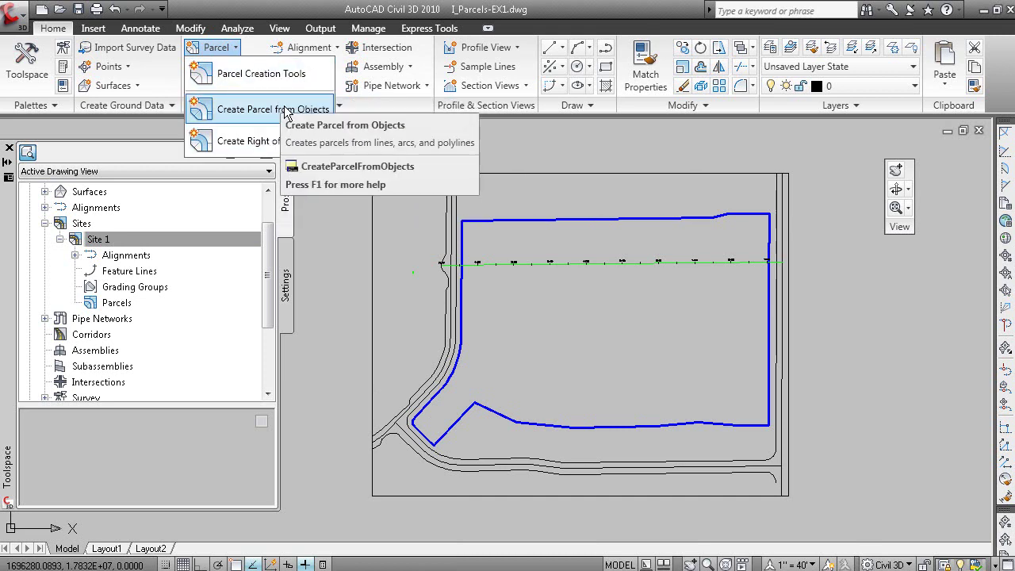
pyautogui.click(285, 110)
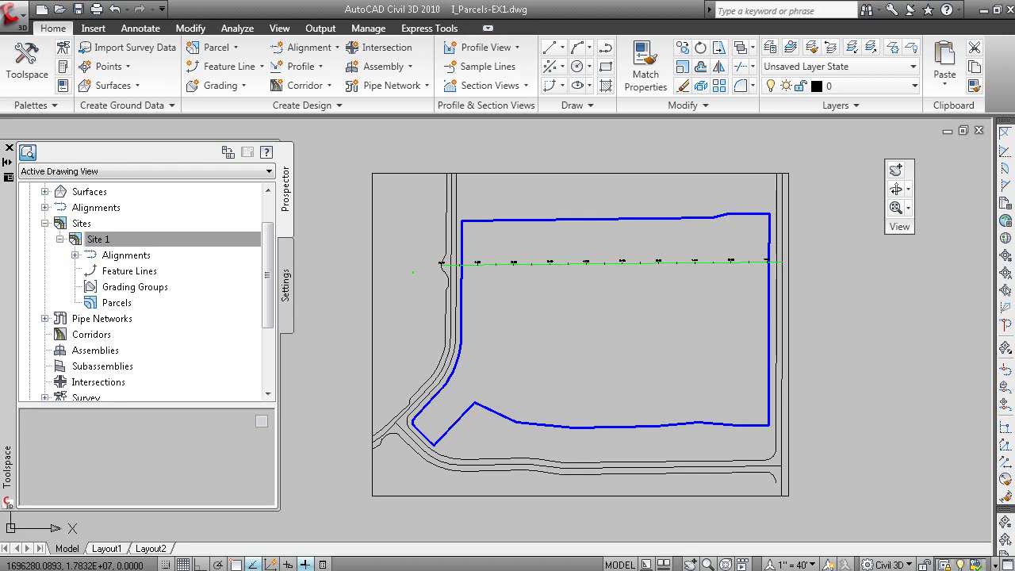
pyautogui.scroll(2, 682, 411)
pyautogui.scroll(-4, 598, 364)
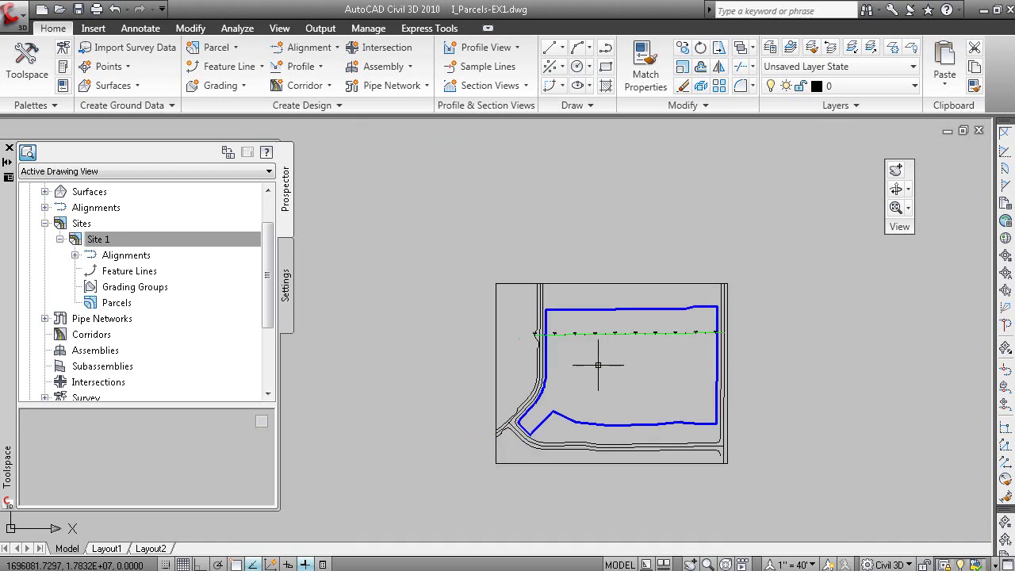
pyautogui.moveTo(598, 365); pyautogui.dragTo(550, 346, button='middle')
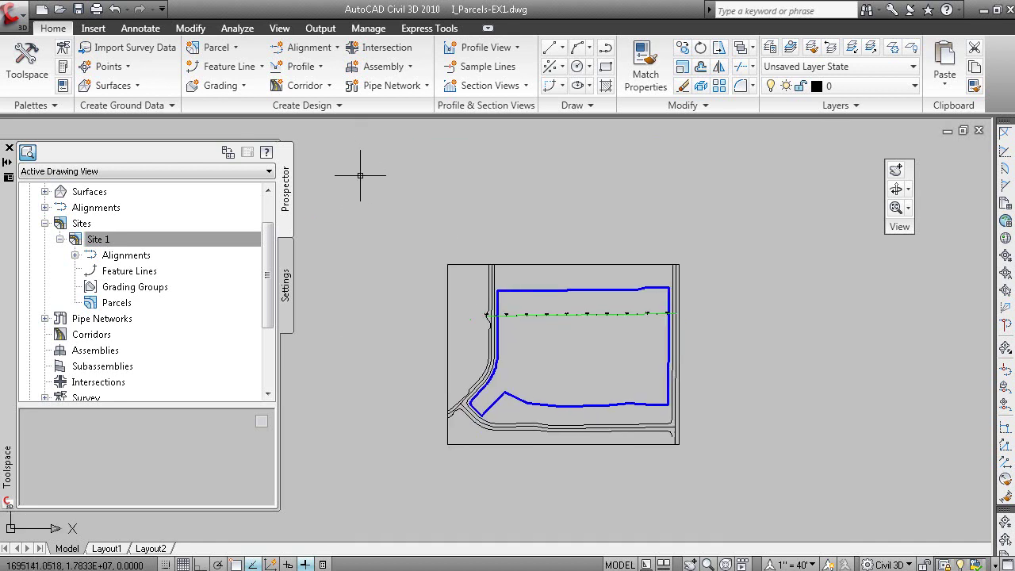
pyautogui.press('Return')
pyautogui.click(435, 336)
# - Create a parcel in Site 1 from the closed blue property boundary polyline with the Property parcel style, erasing the existing entity
pyautogui.click(216, 47)
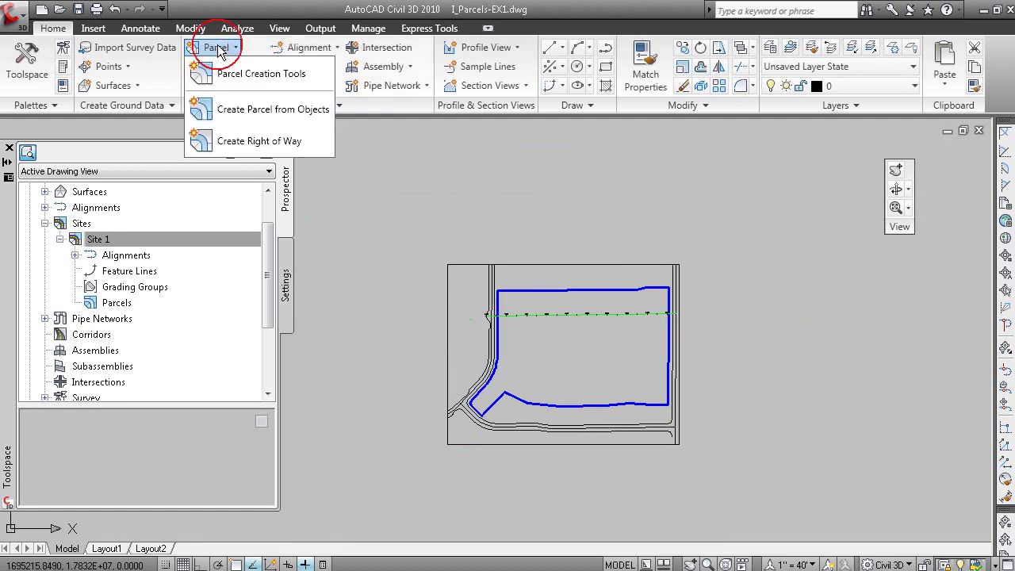
pyautogui.click(246, 111)
pyautogui.click(524, 290)
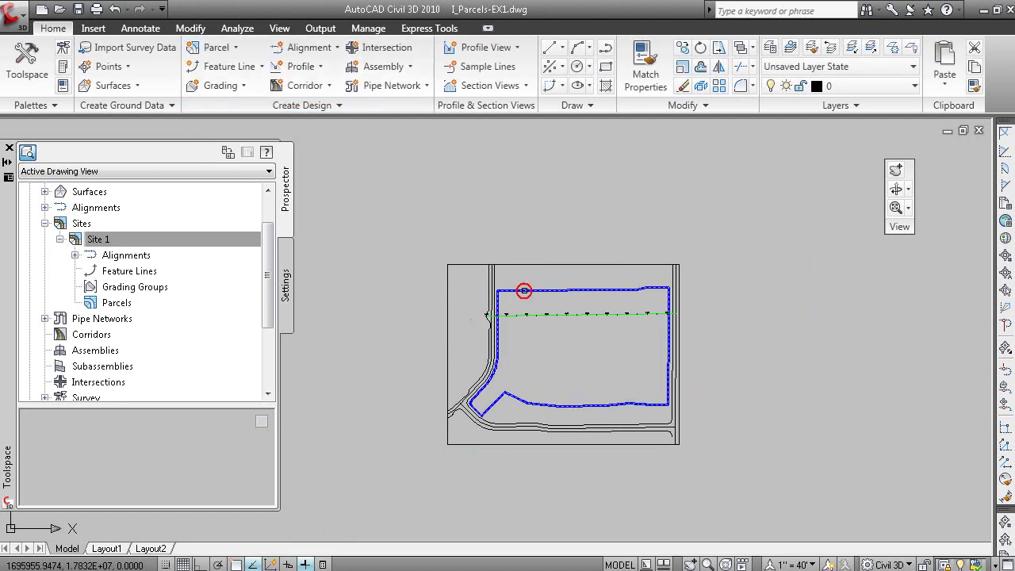
pyautogui.rightClick(581, 336)
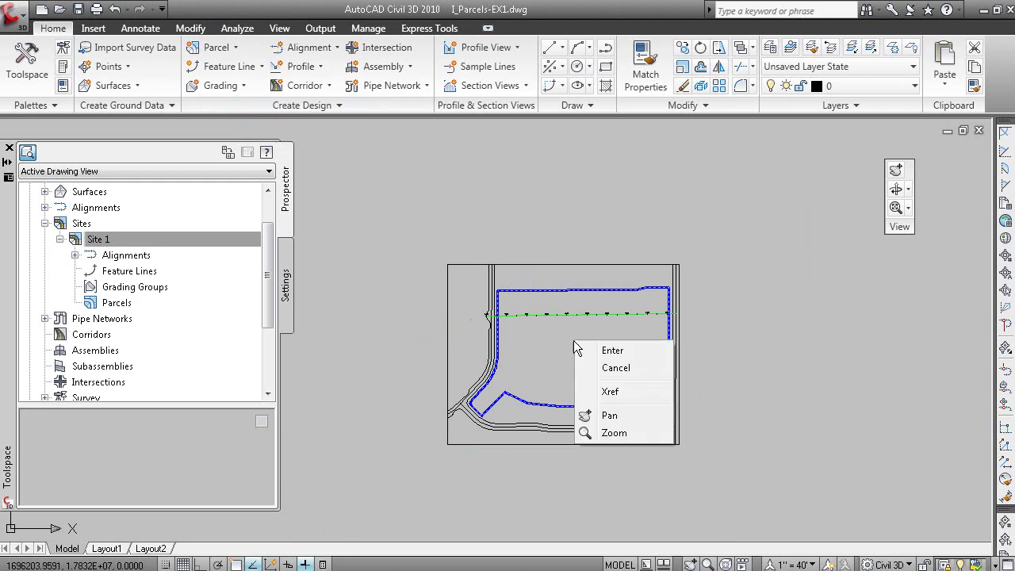
pyautogui.click(596, 350)
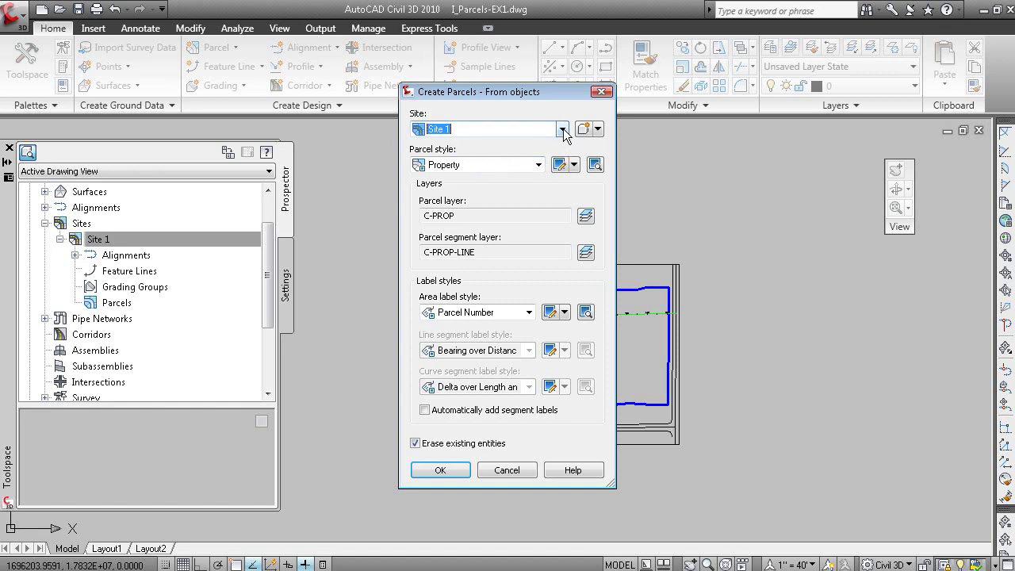
pyautogui.click(539, 165)
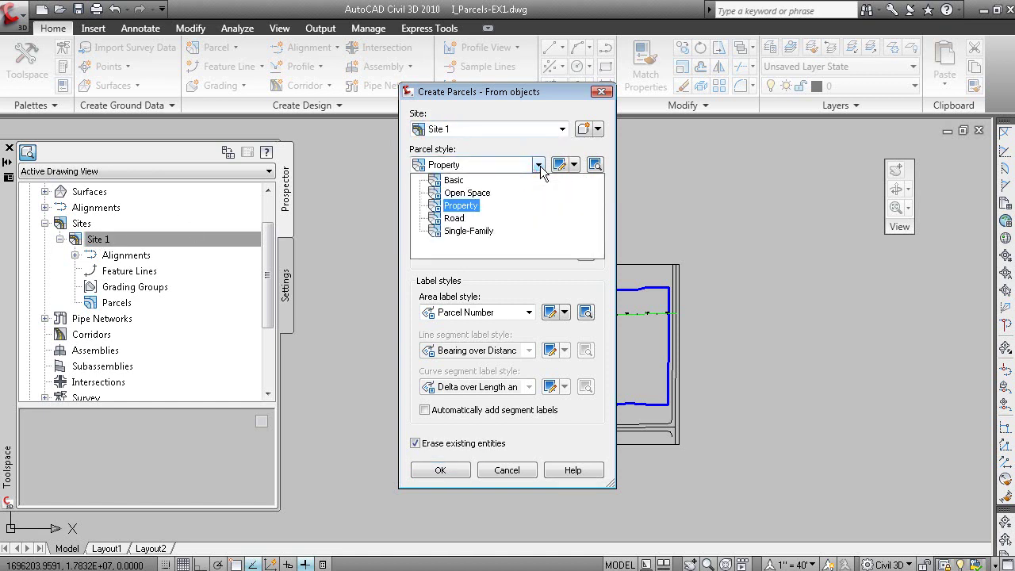
pyautogui.click(466, 206)
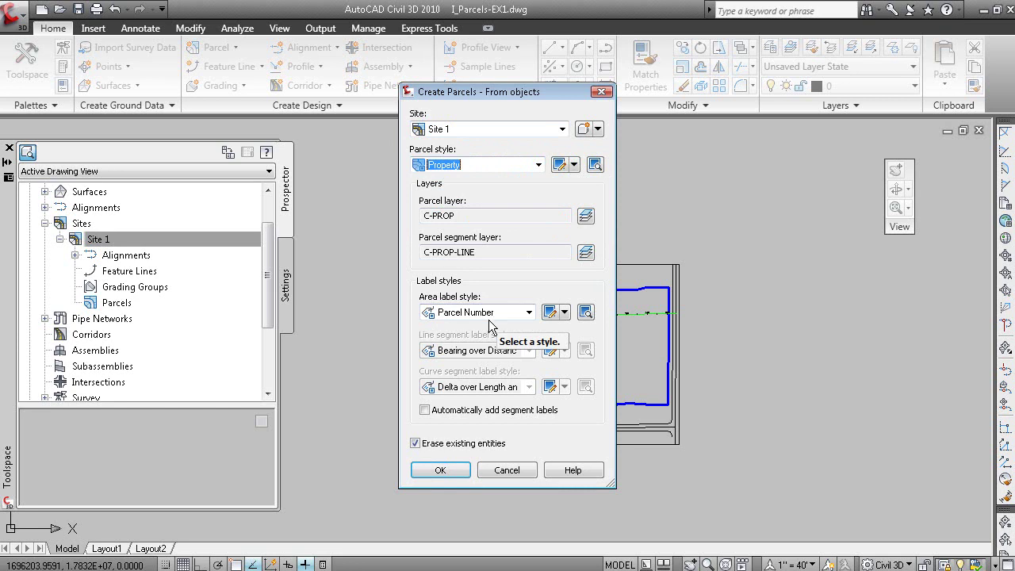
pyautogui.click(441, 471)
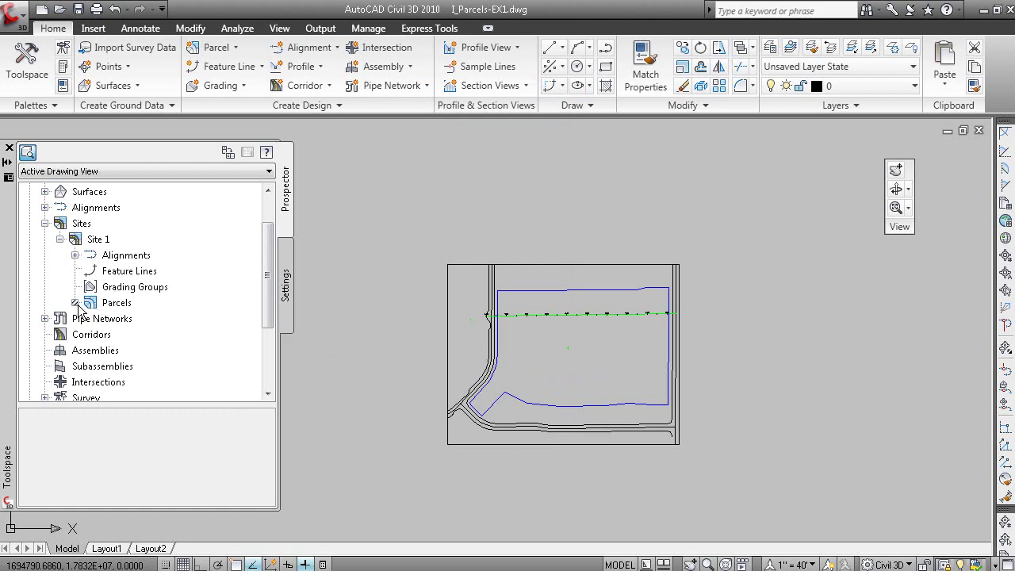
# - Refresh the Parcels collection of Site 1 and preview the parcel it contains
pyautogui.rightClick(119, 305)
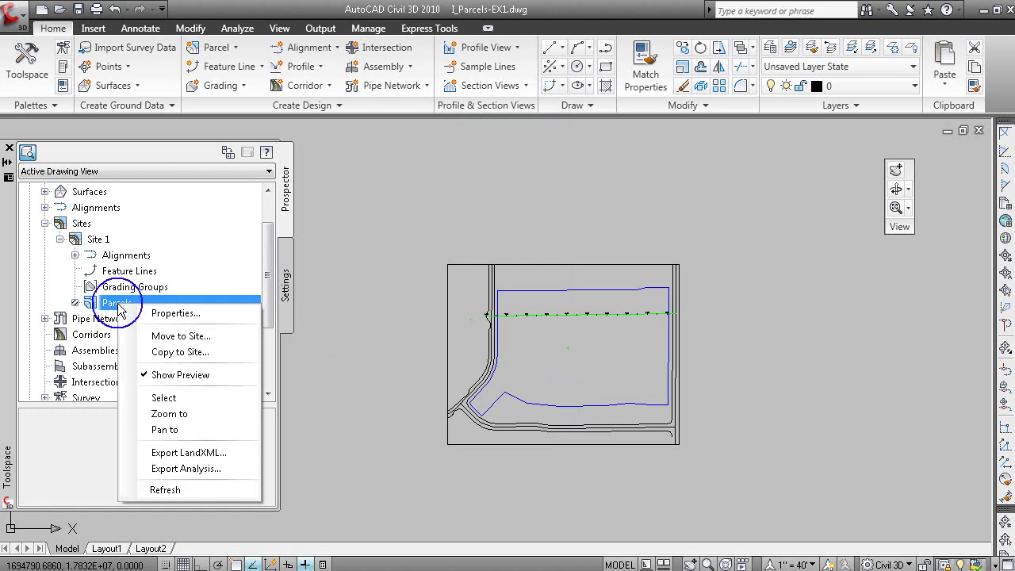
pyautogui.click(204, 550)
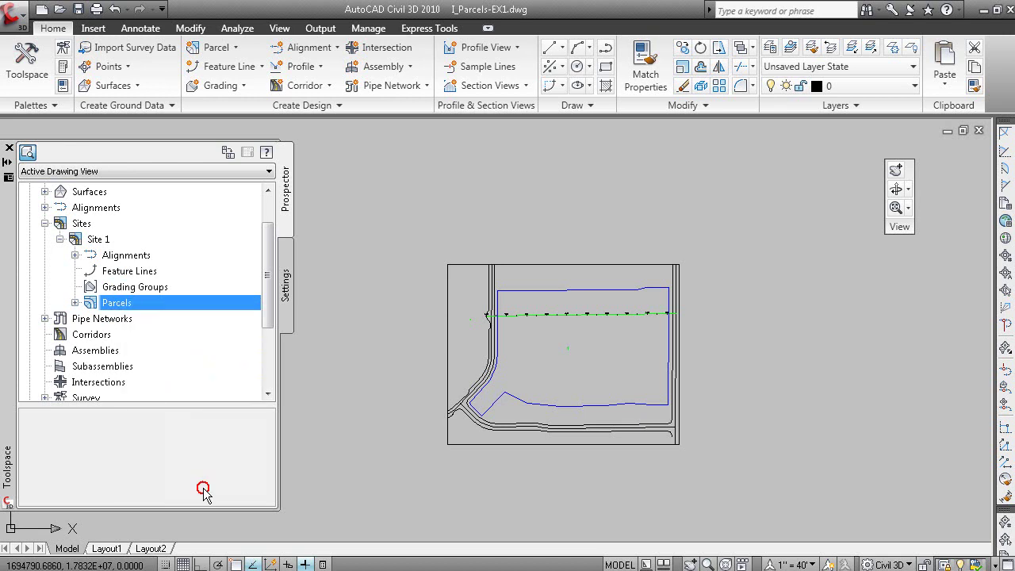
pyautogui.click(74, 303)
pyautogui.click(135, 319)
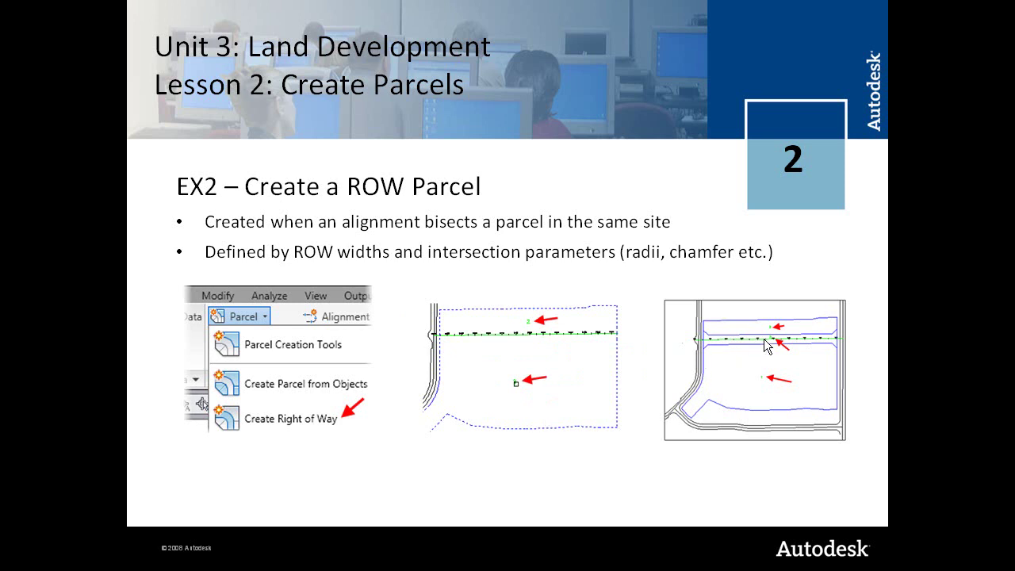
# - Return to AutoCAD Civil 3D and examine the Orchard Road centerline alignment, the contents of Site 1 and where the alignment crosses the parcel
pyautogui.hotkey('alt', 'Tab')
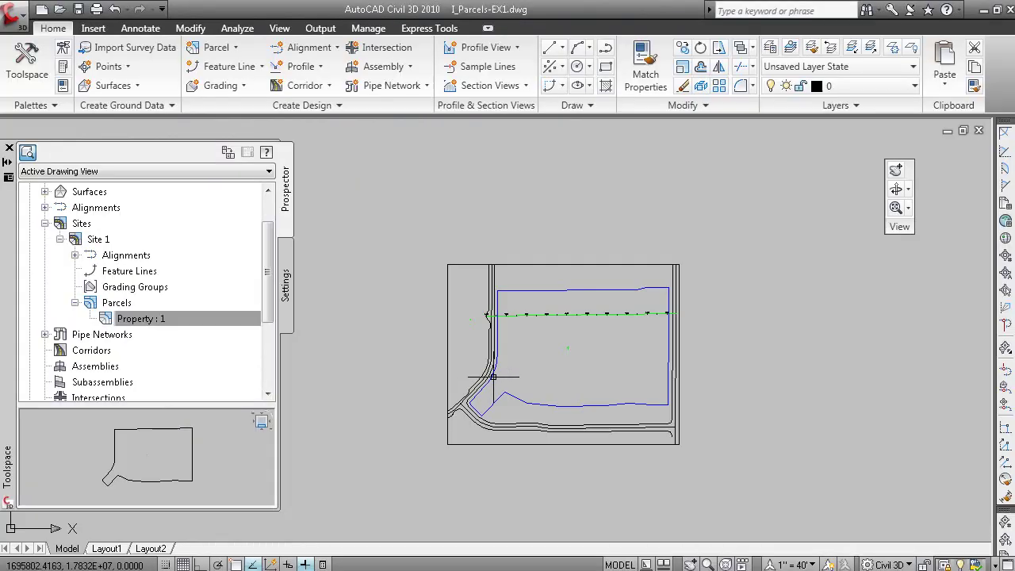
pyautogui.click(45, 223)
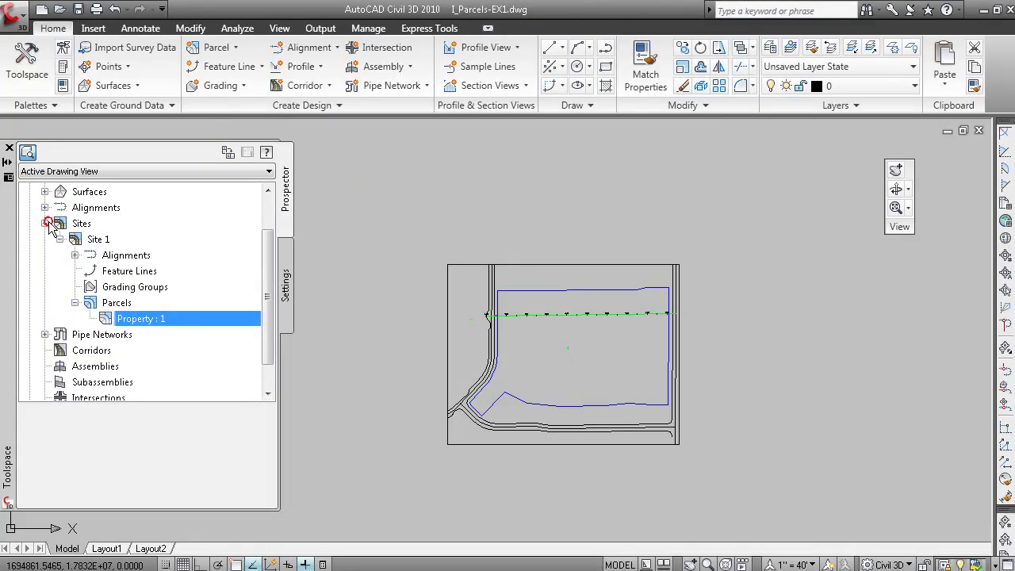
pyautogui.click(45, 207)
pyautogui.click(60, 223)
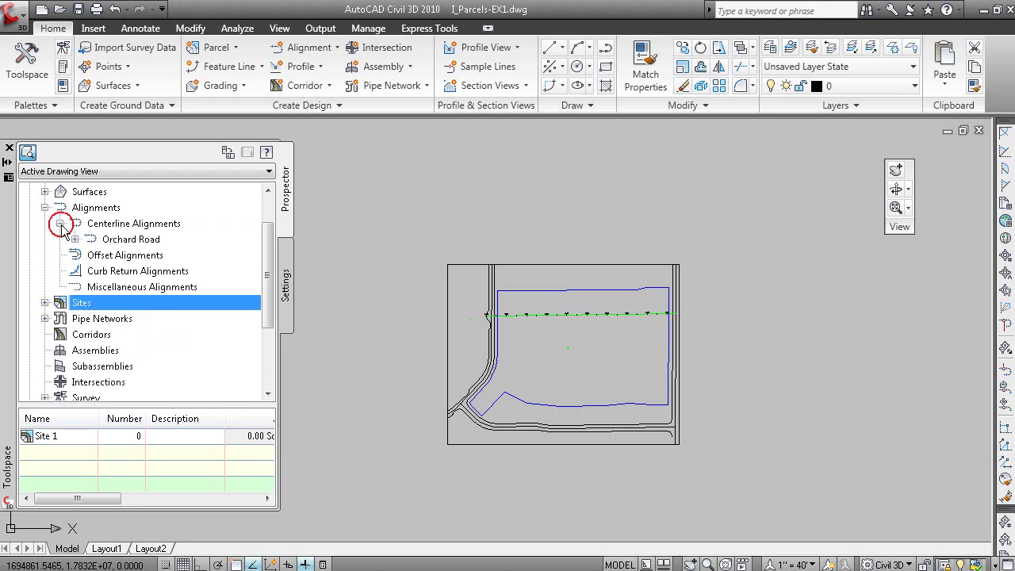
pyautogui.click(96, 207)
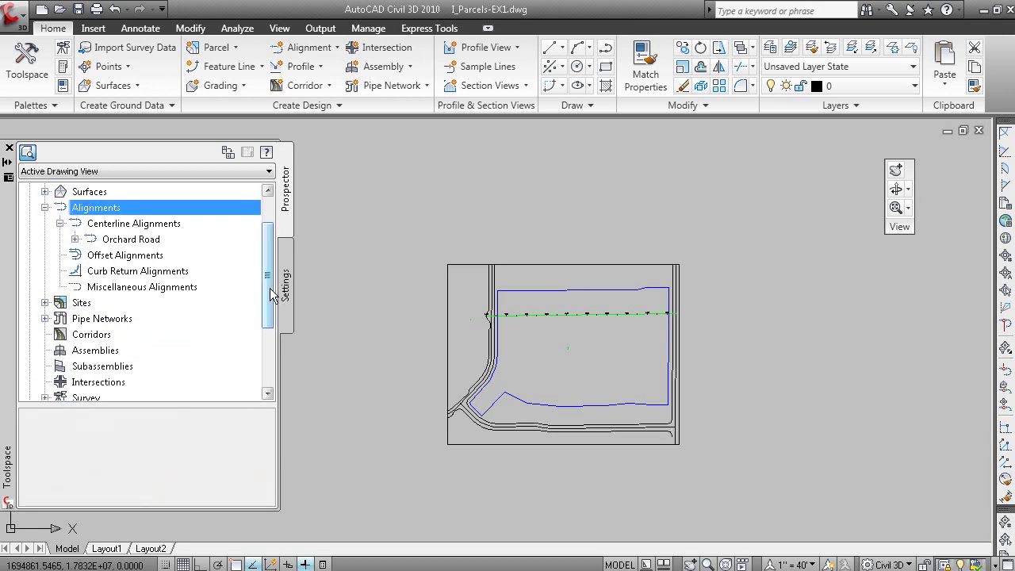
pyautogui.scroll(1, 172, 298)
pyautogui.click(133, 289)
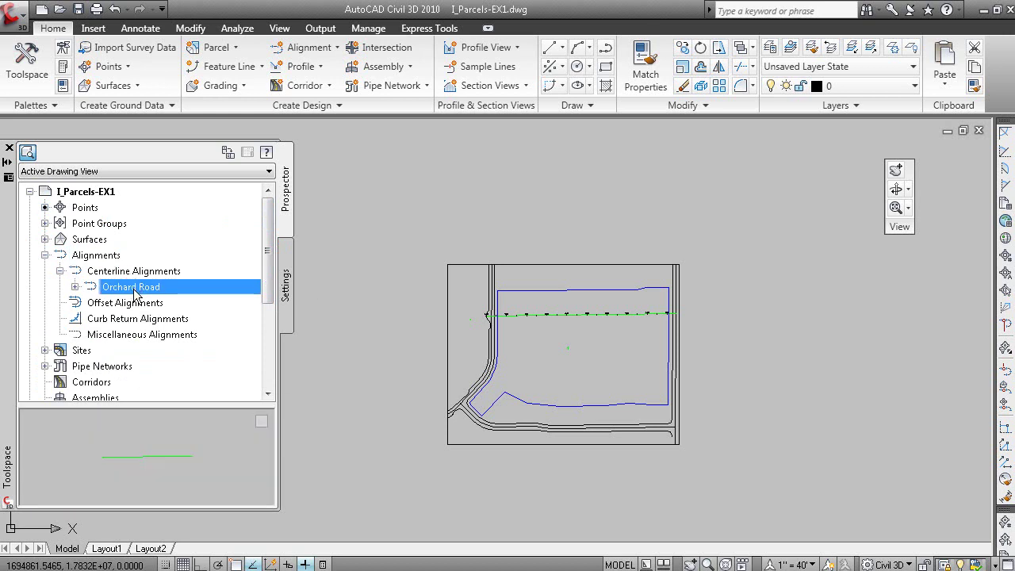
pyautogui.click(45, 349)
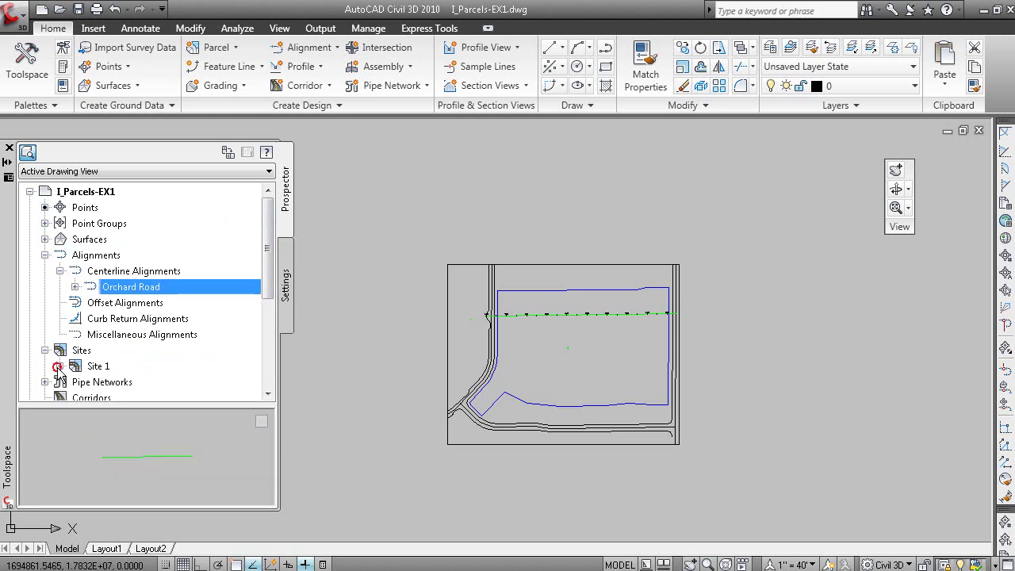
pyautogui.scroll(-1, 107, 383)
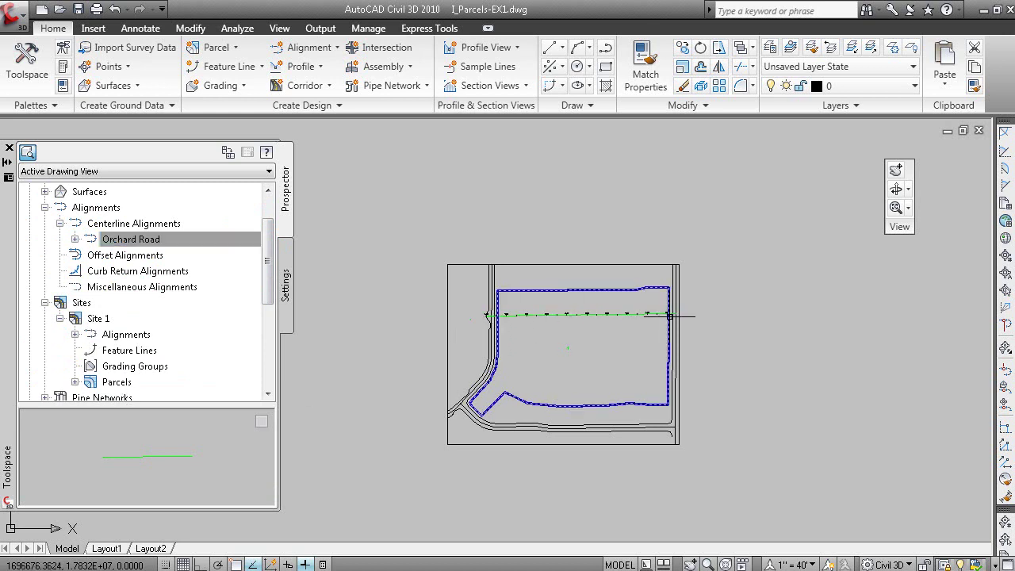
pyautogui.scroll(4, 673, 316)
pyautogui.moveTo(636, 339); pyautogui.dragTo(816, 291, button='middle')
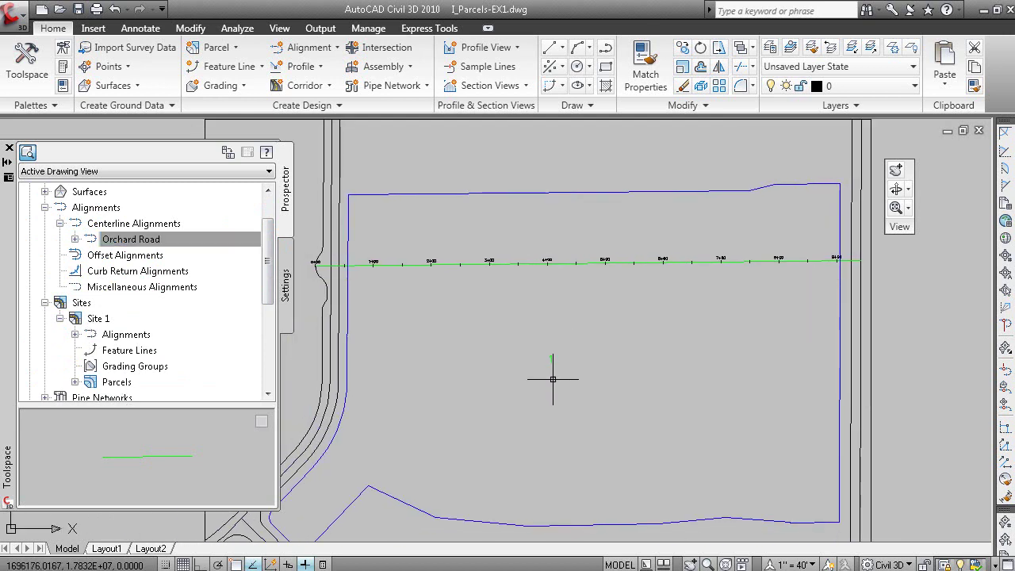
pyautogui.scroll(-2, 587, 365)
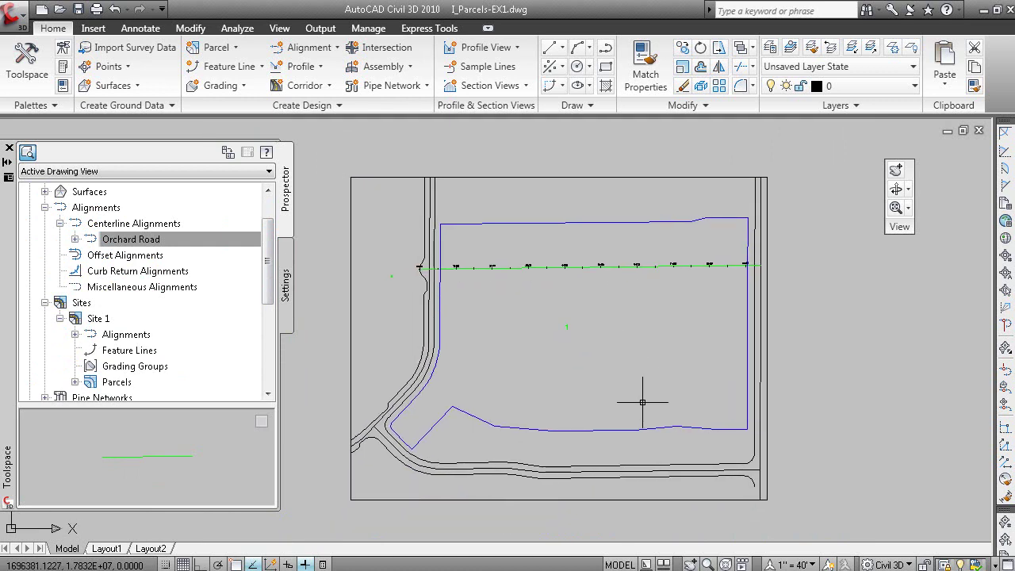
# - Move the Orchard Road centerline alignment to Site 1
pyautogui.click(152, 240)
pyautogui.rightClick(155, 240)
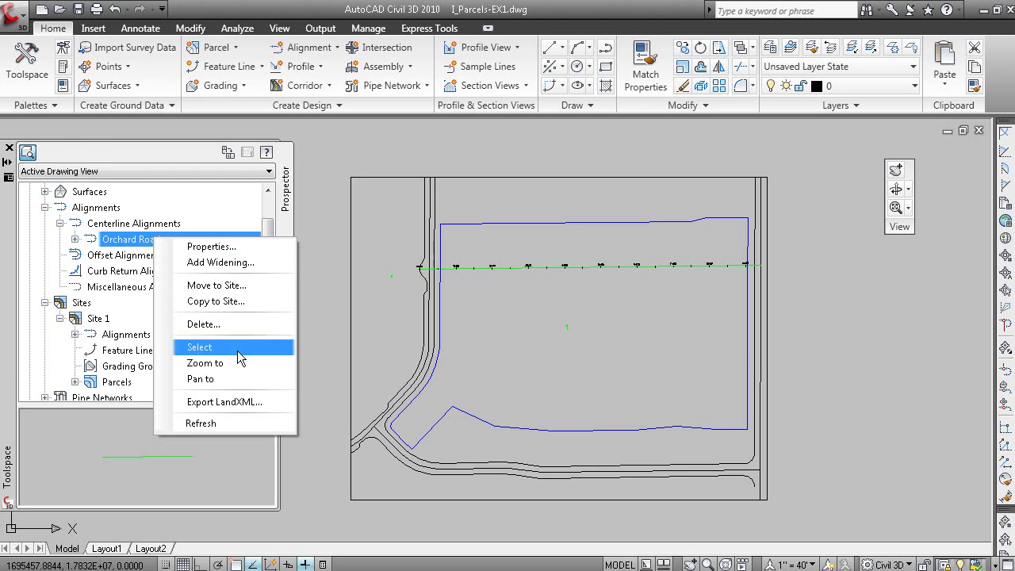
pyautogui.click(253, 287)
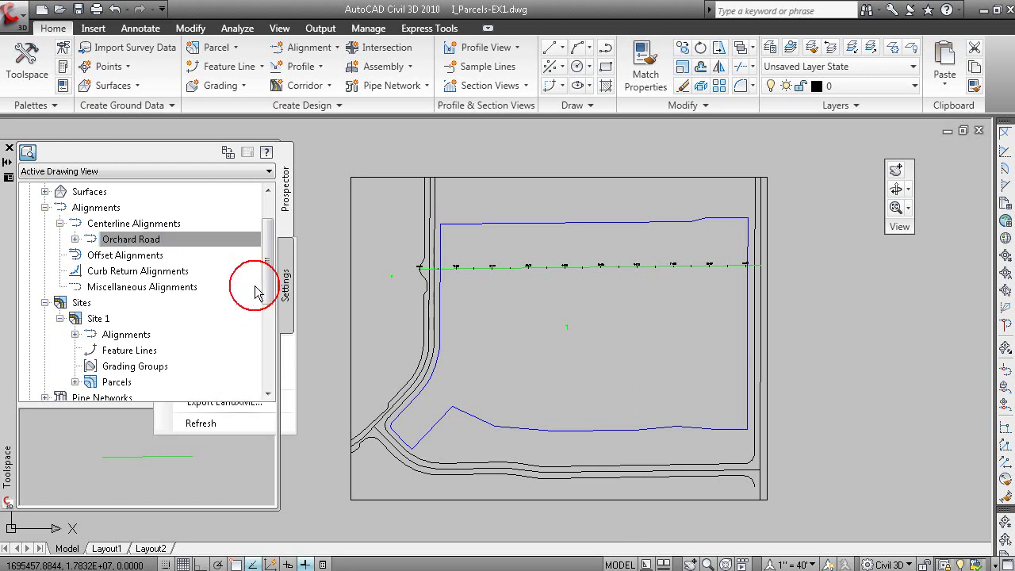
pyautogui.click(432, 142)
pyautogui.click(432, 142)
pyautogui.moveTo(553, 117); pyautogui.dragTo(345, 120)
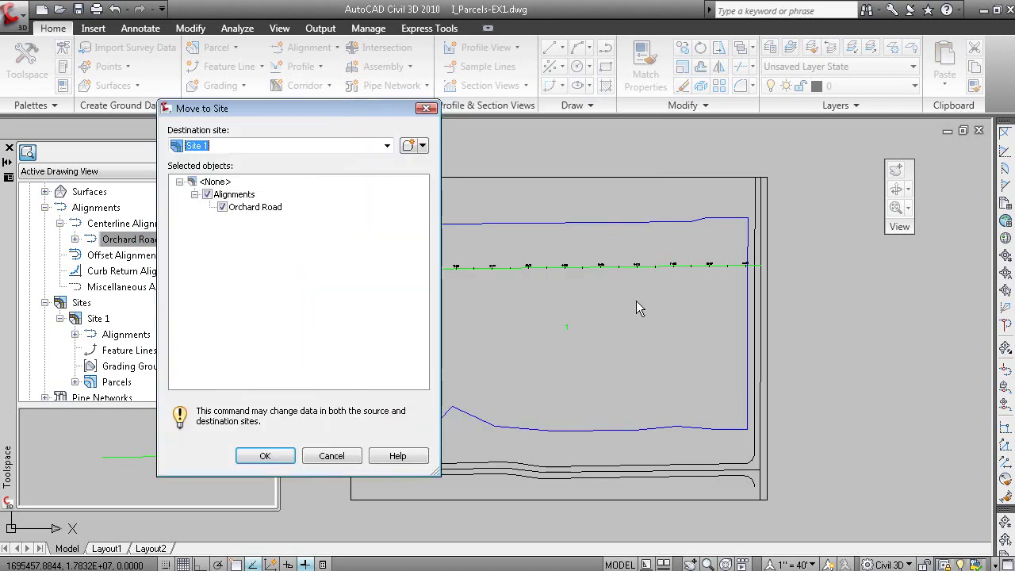
pyautogui.click(267, 456)
pyautogui.click(266, 456)
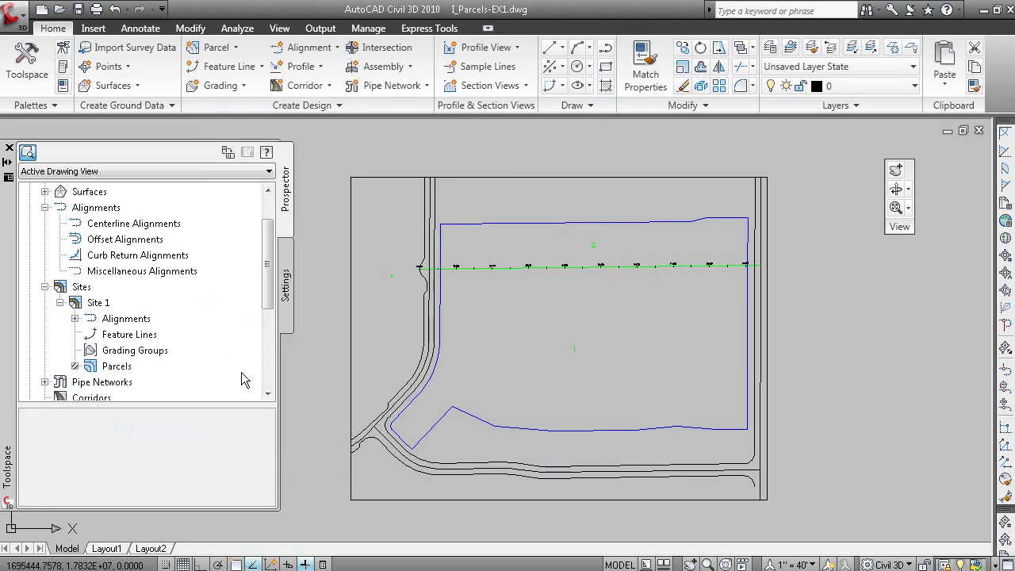
# - Refresh the Parcels collection of Site 1 and preview parcels Property : 1 and Property : 2 one after the other
pyautogui.click(148, 370)
pyautogui.rightClick(148, 371)
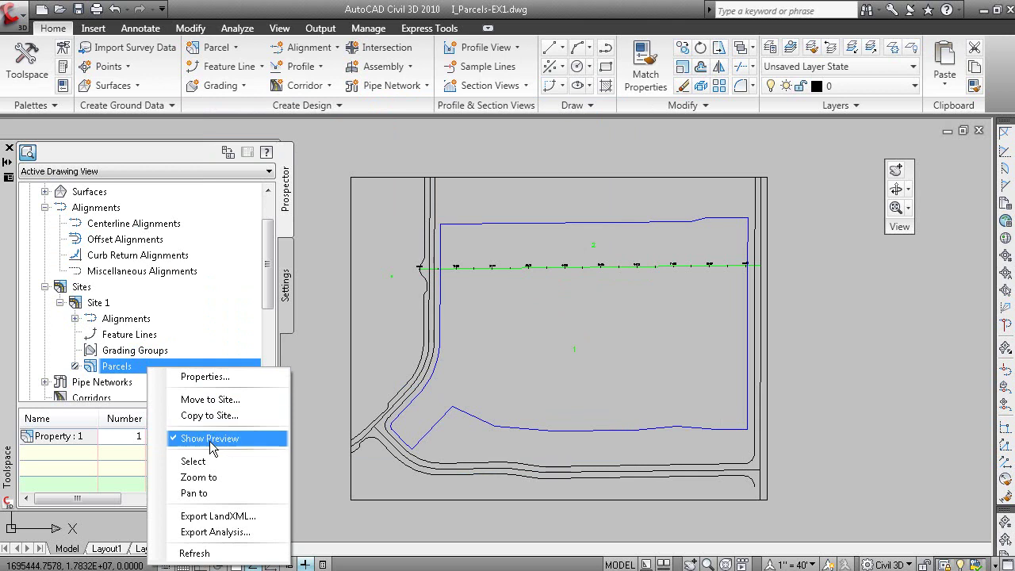
pyautogui.click(234, 553)
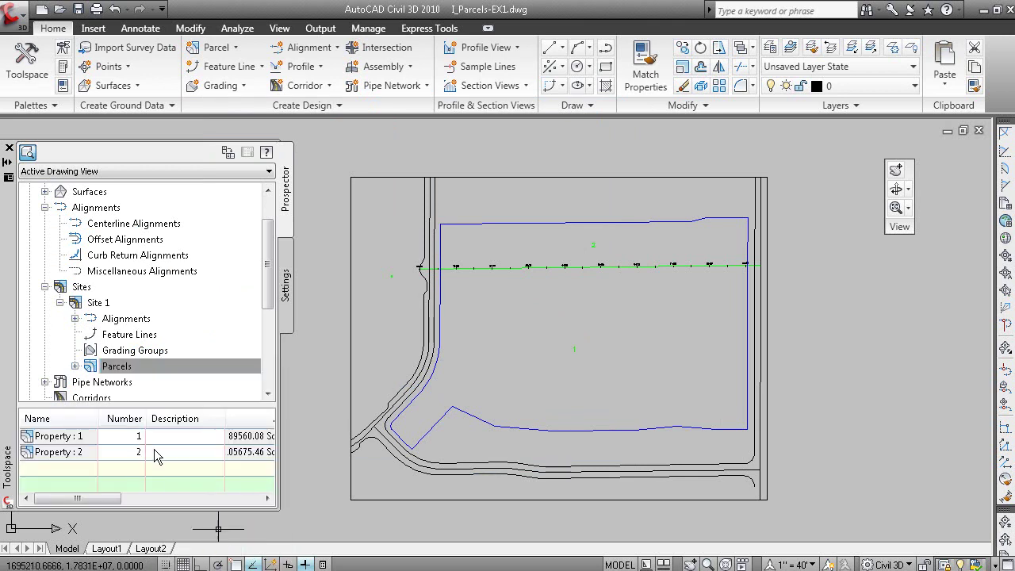
pyautogui.click(75, 367)
pyautogui.click(141, 368)
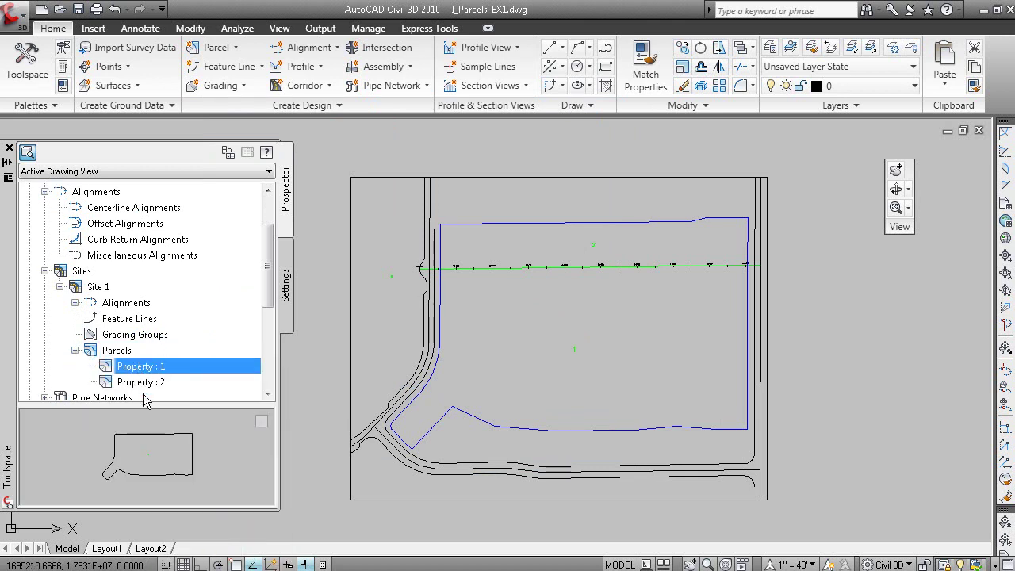
pyautogui.click(153, 384)
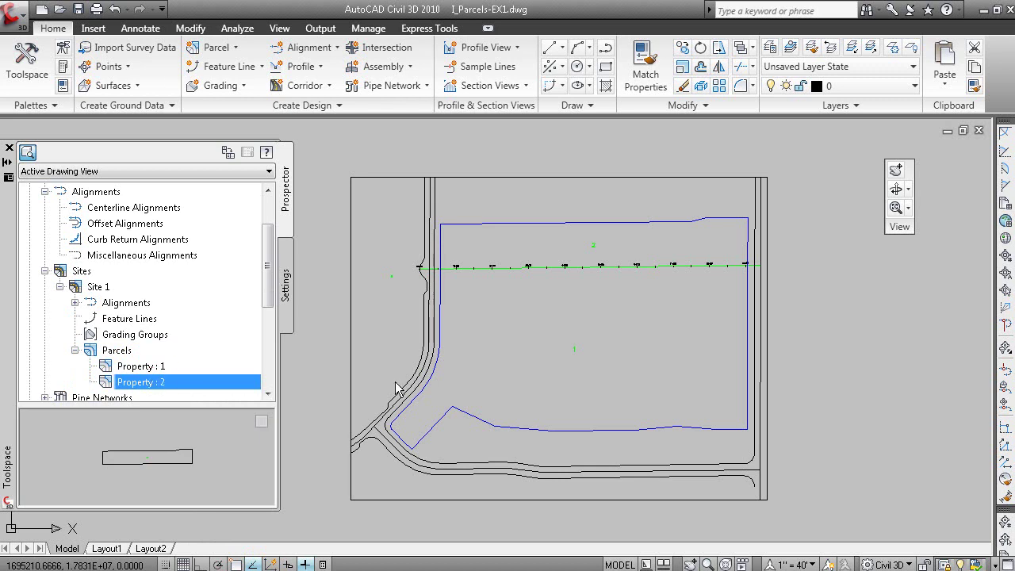
pyautogui.moveTo(574, 342)
pyautogui.mouseDown(button='middle')
pyautogui.moveTo(577, 318)
pyautogui.moveTo(595, 329)
pyautogui.mouseUp(button='middle')
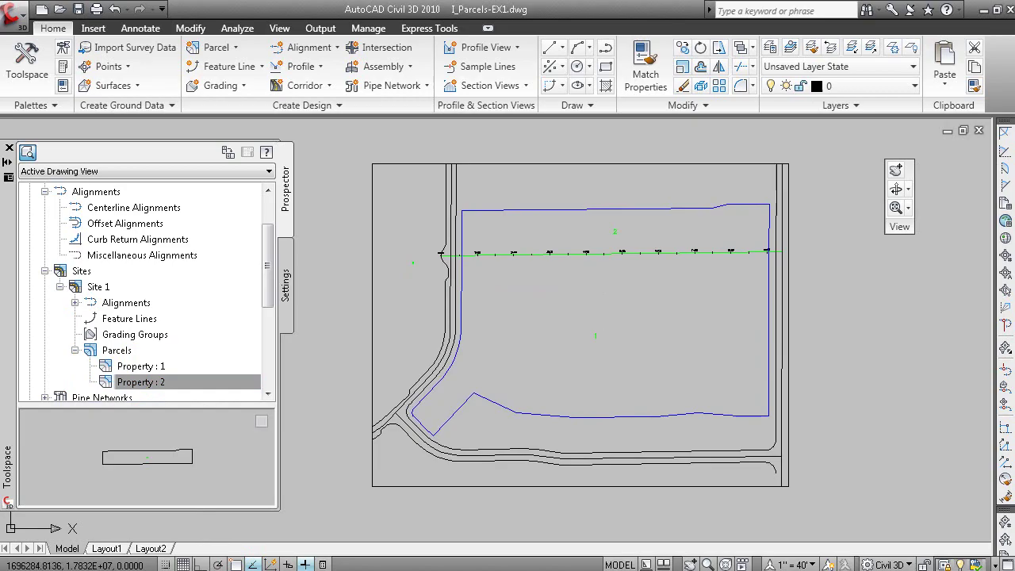
# - Review the EX2 Create a ROW Parcel slide in PowerPoint Viewer and return to AutoCAD Civil 3D
pyautogui.hotkey('alt', 'Tab')
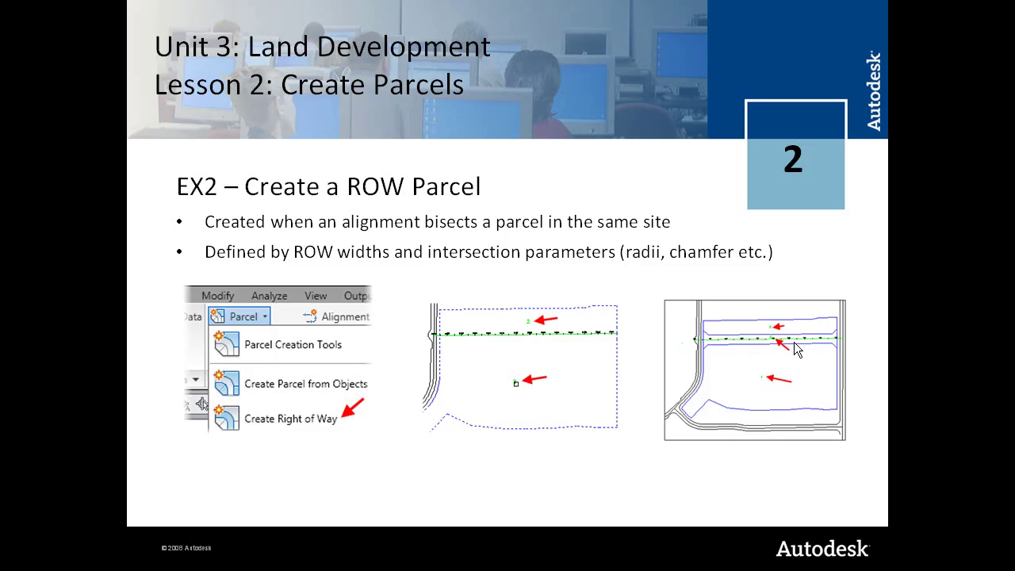
pyautogui.hotkey('alt', 'Tab')
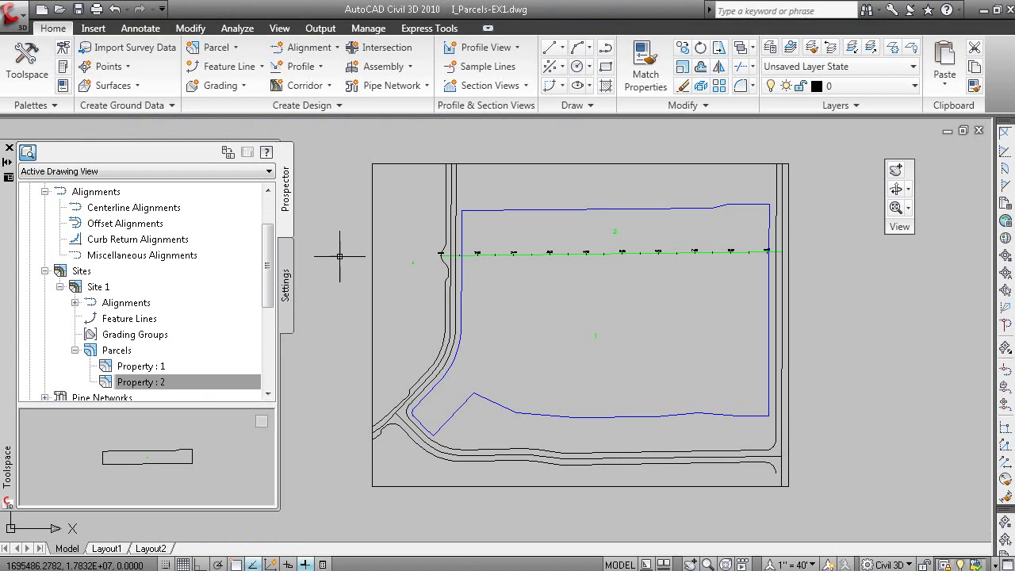
# - Start the Create Right of Way command, check its prompt in the text window and select the property parcels adjoining the Orchard Road alignment
pyautogui.click(198, 54)
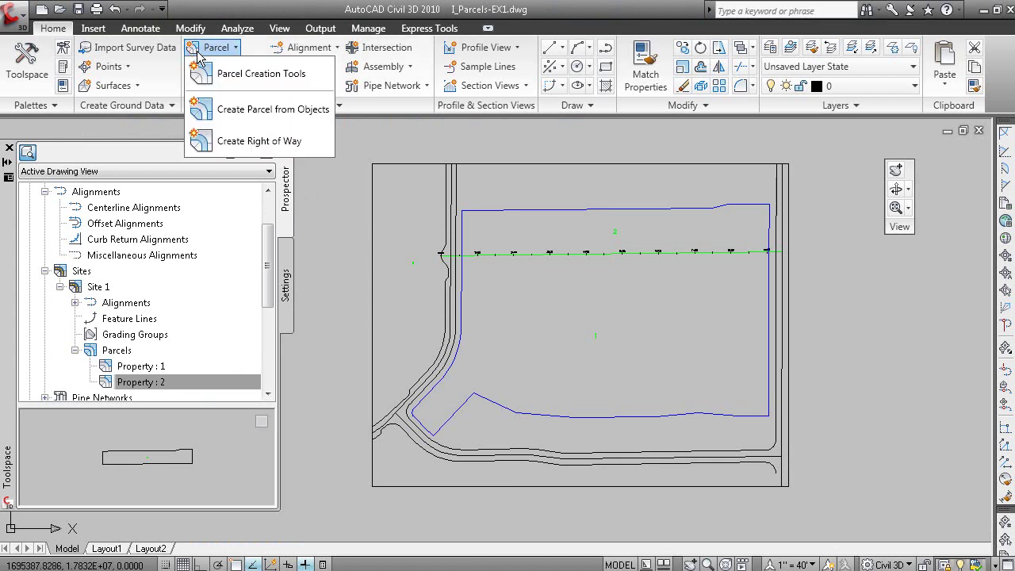
pyautogui.click(269, 151)
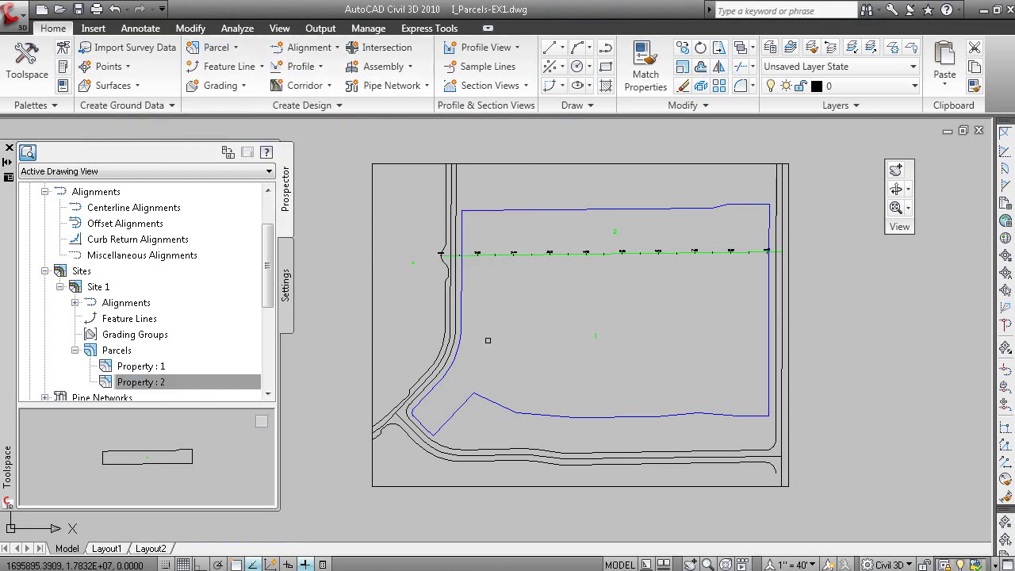
pyautogui.press('F2')
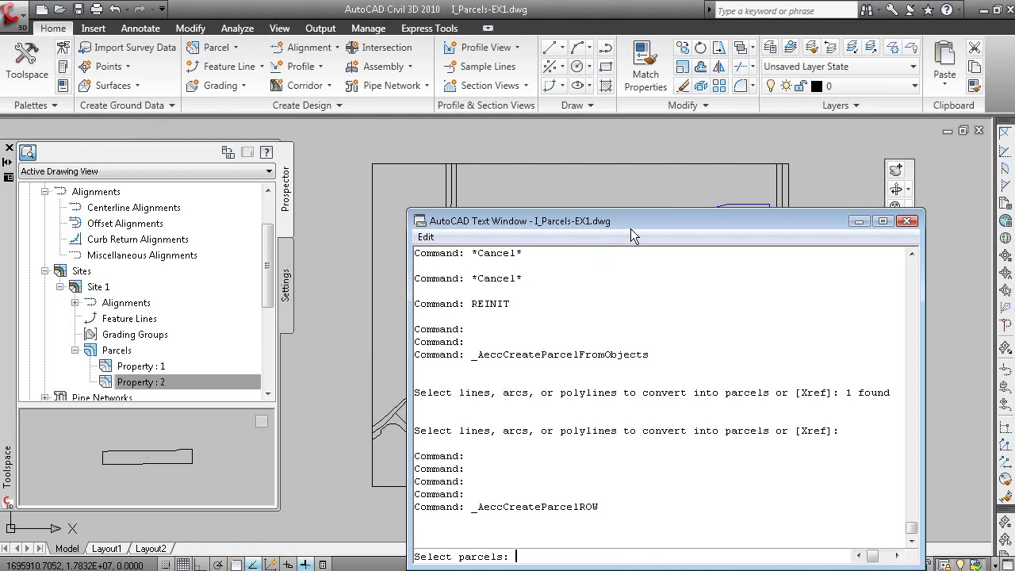
pyautogui.moveTo(640, 219); pyautogui.dragTo(486, 122)
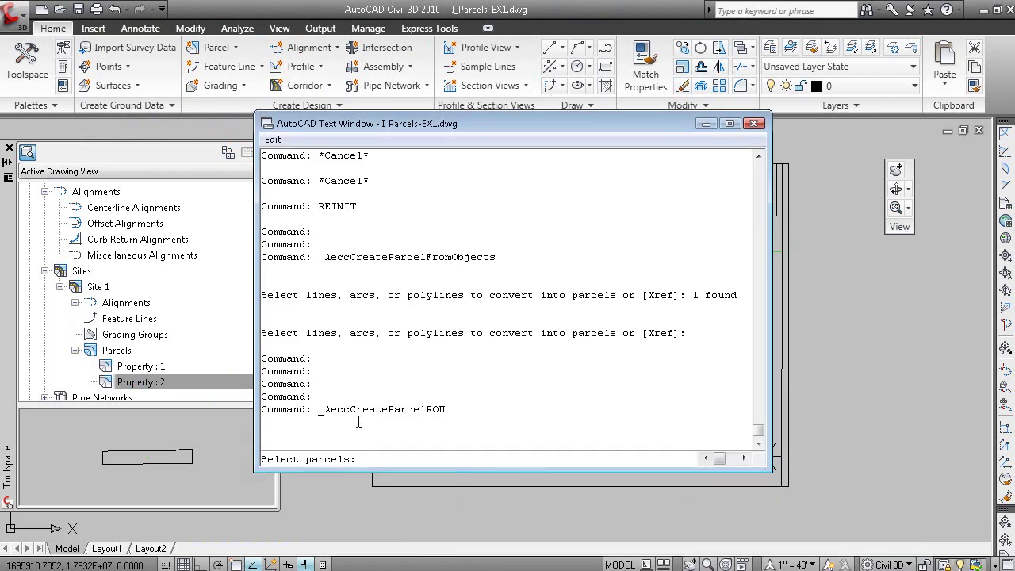
pyautogui.press('F2')
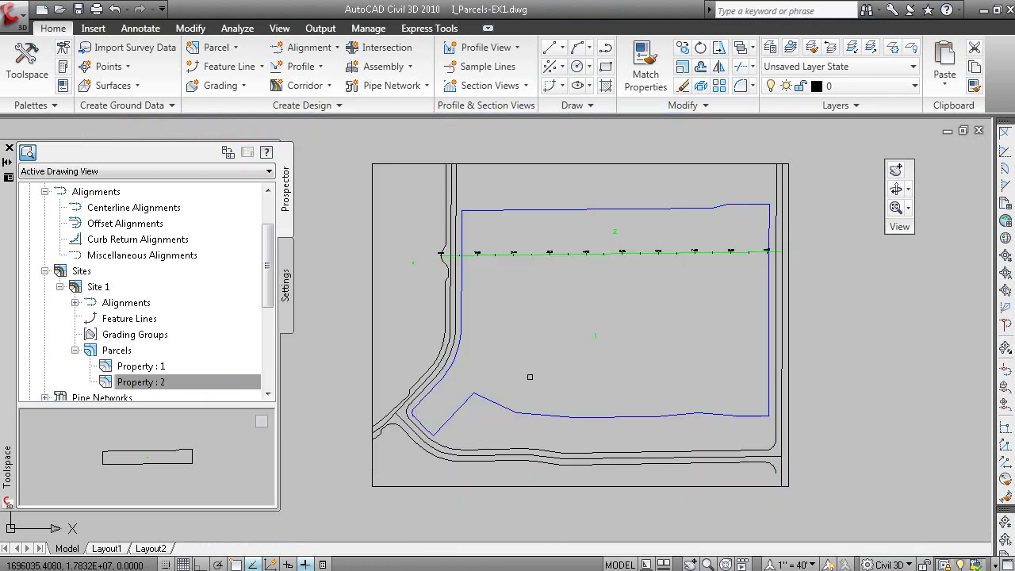
pyautogui.click(594, 338)
pyautogui.rightClick(582, 305)
pyautogui.moveTo(710, 380); pyautogui.dragTo(782, 468)
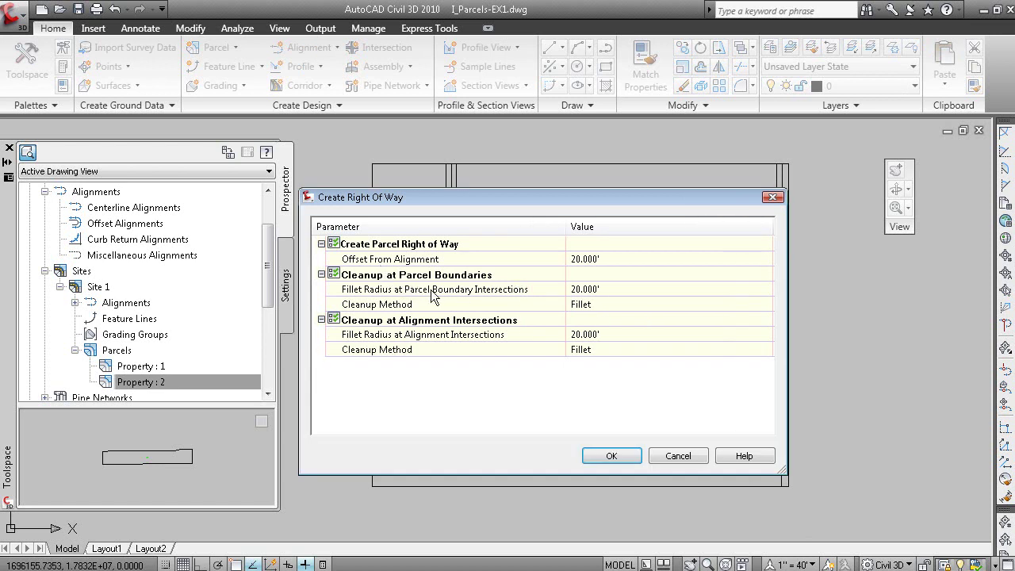
# - Create the right of way with a 30' offset from the alignment, keeping the 20' fillet cleanup at parcel boundaries and alignment intersections
pyautogui.click(628, 259)
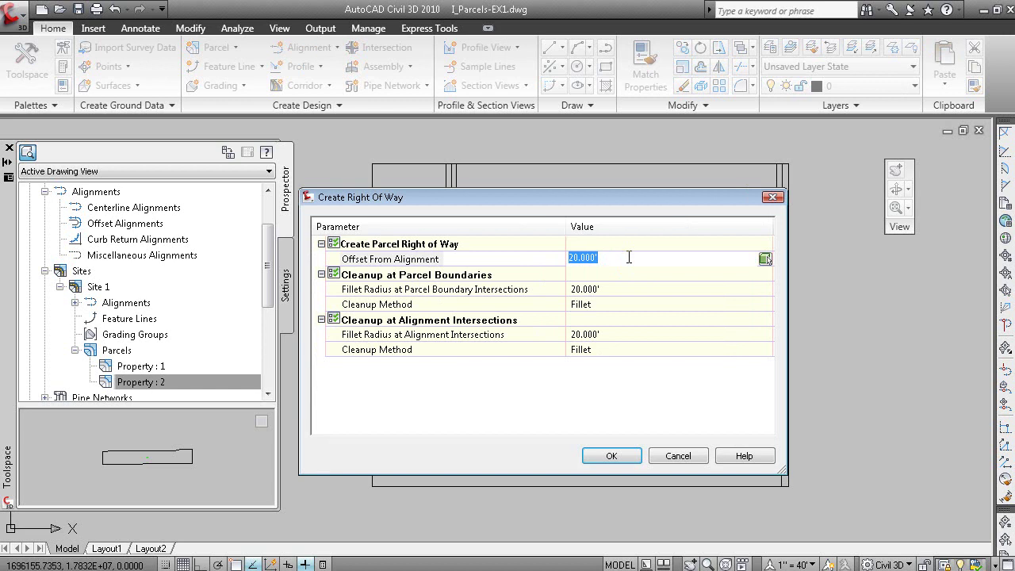
pyautogui.write('30')
pyautogui.click(407, 290)
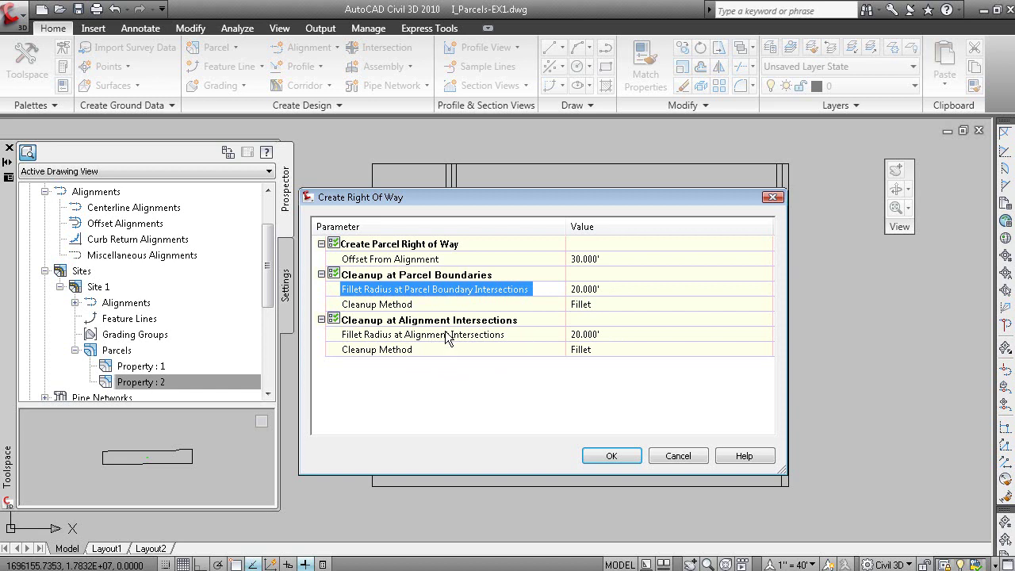
pyautogui.click(611, 457)
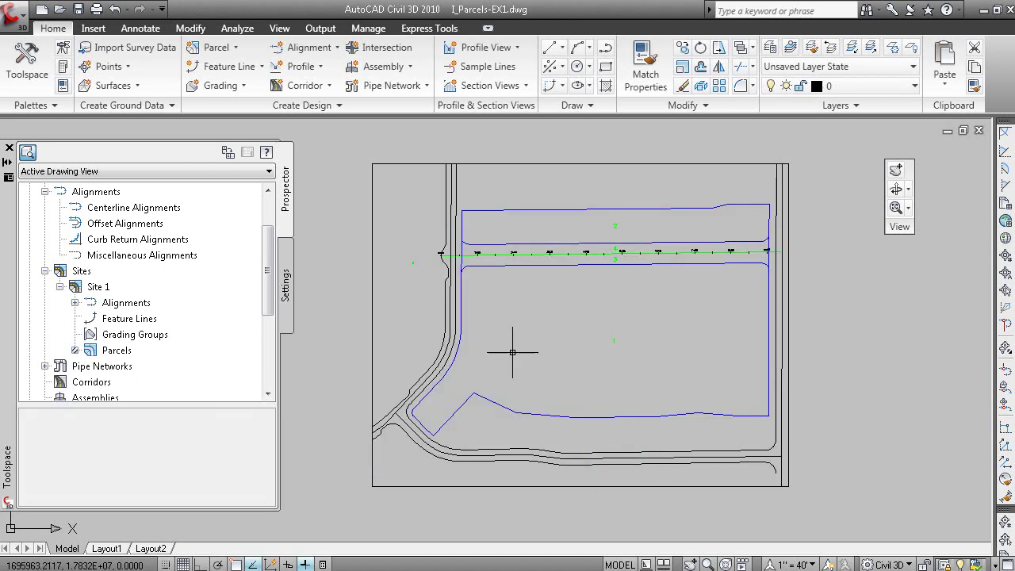
# - Inspect the right-of-way lines along Orchard Road in the drawing and refresh the Parcels collection of Site 1
pyautogui.scroll(3, 730, 269)
pyautogui.scroll(-5, 730, 269)
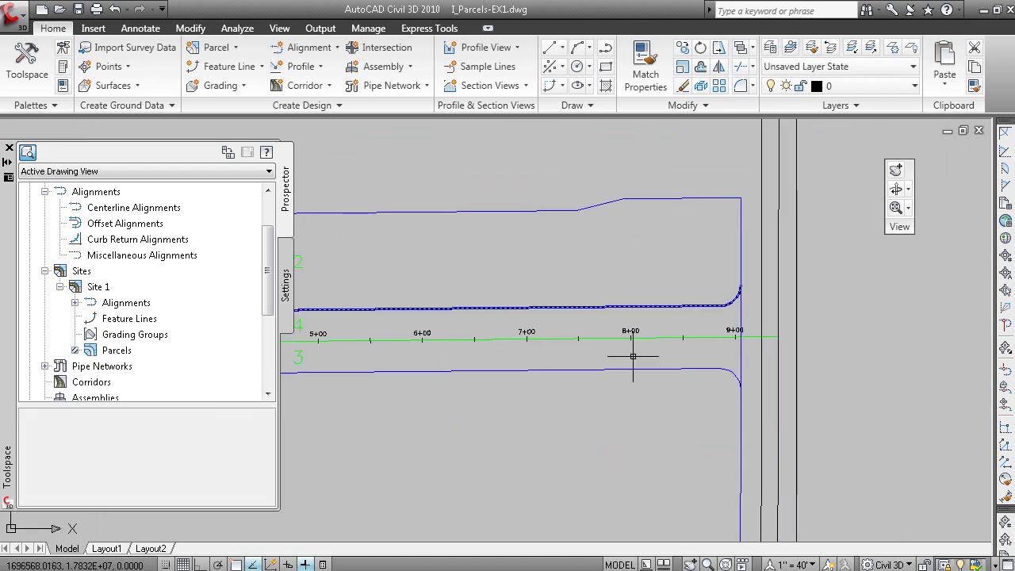
pyautogui.moveTo(646, 335); pyautogui.dragTo(689, 292, button='middle')
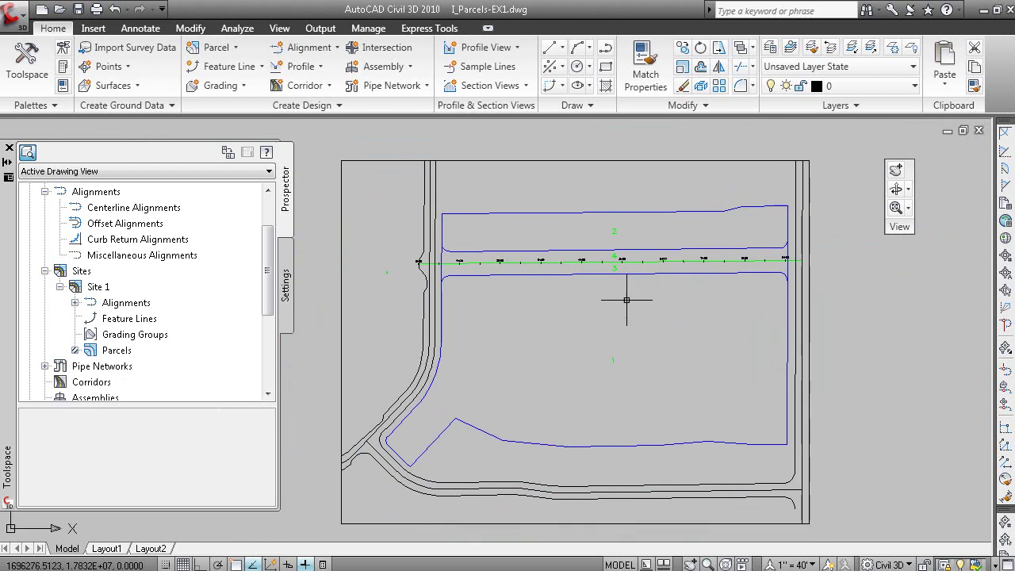
pyautogui.rightClick(119, 351)
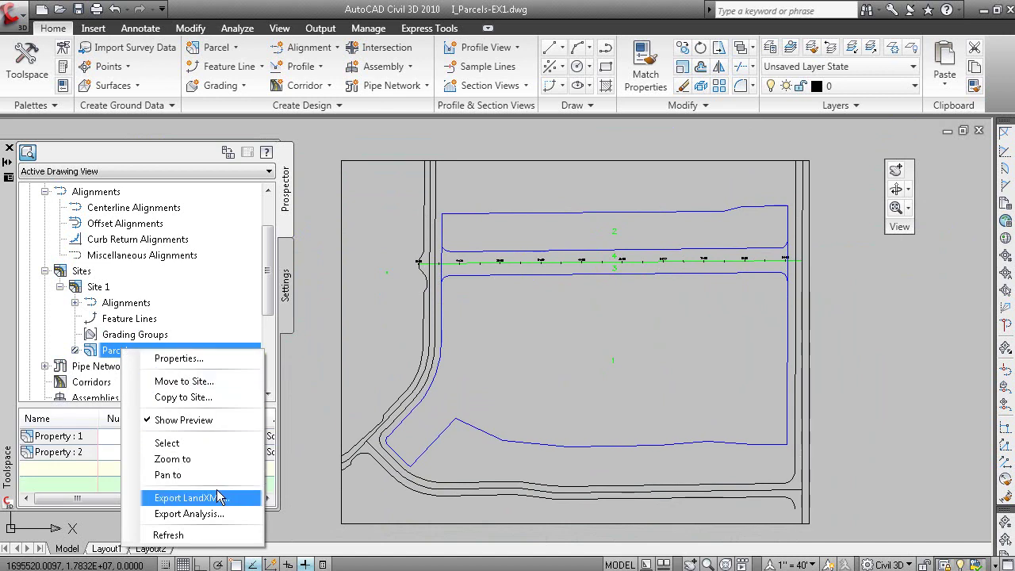
pyautogui.click(224, 534)
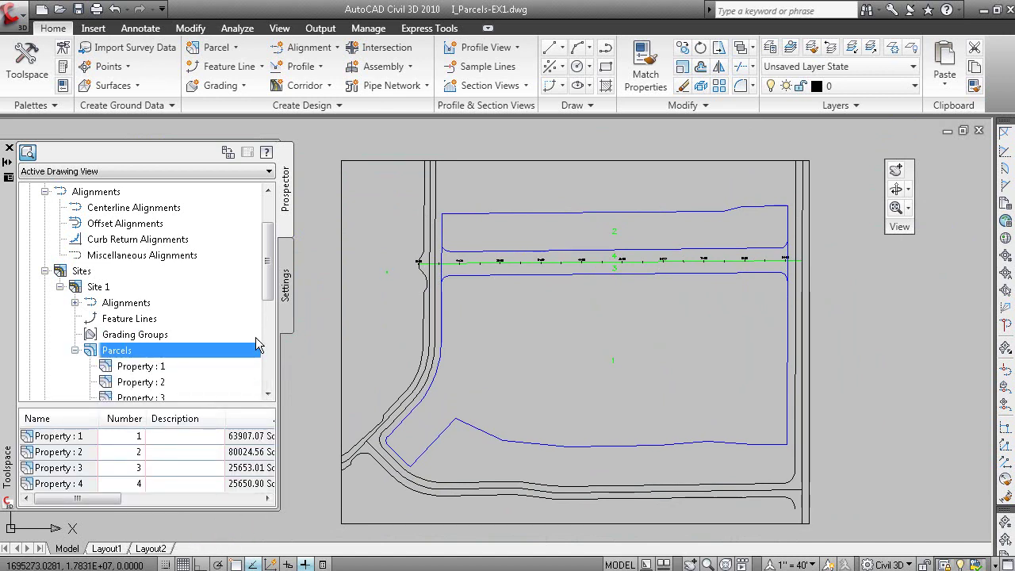
# - Preview parcels Property : 1, Property : 2, Property : 3 and Property : 4 one after the other, comparing them with the drawing
pyautogui.scroll(-1, 262, 283)
pyautogui.click(159, 317)
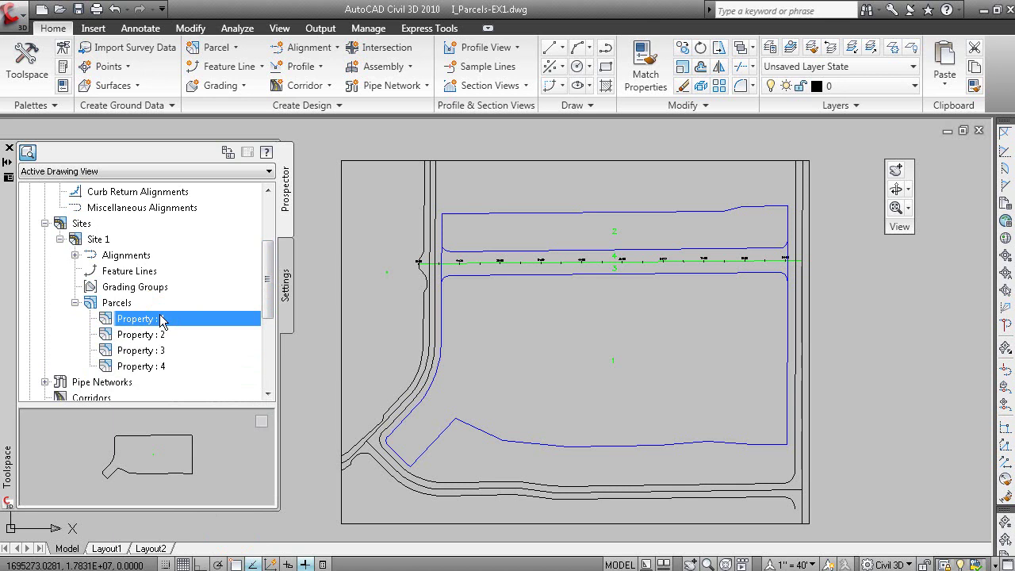
pyautogui.click(190, 335)
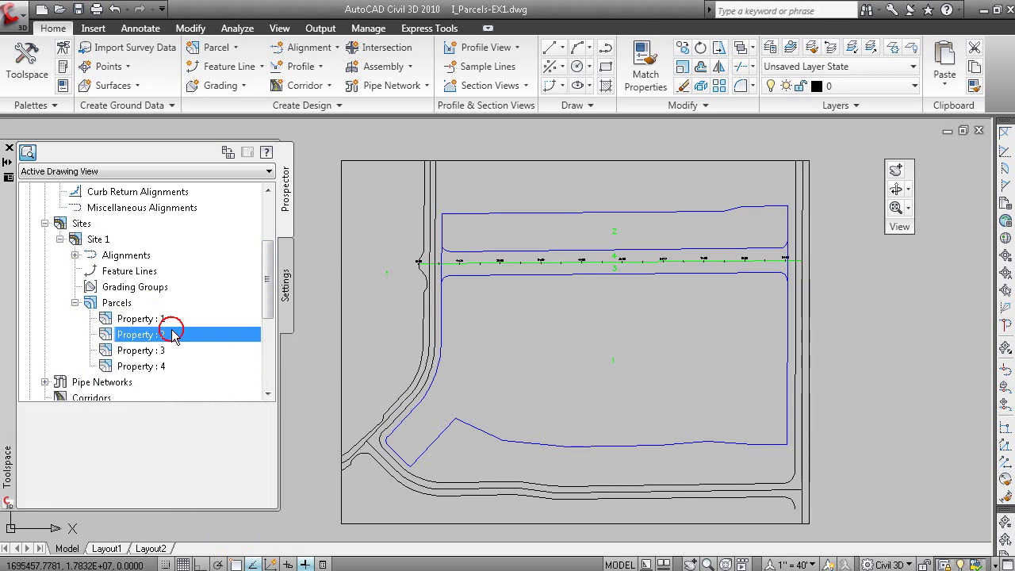
pyautogui.scroll(3, 628, 261)
pyautogui.moveTo(628, 261); pyautogui.dragTo(689, 298, button='middle')
pyautogui.click(159, 350)
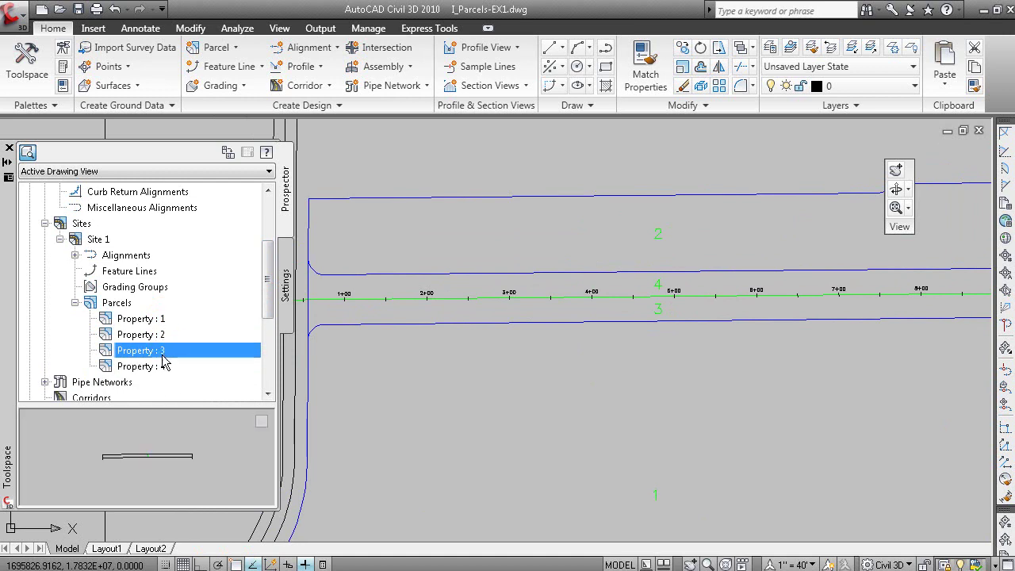
pyautogui.click(164, 365)
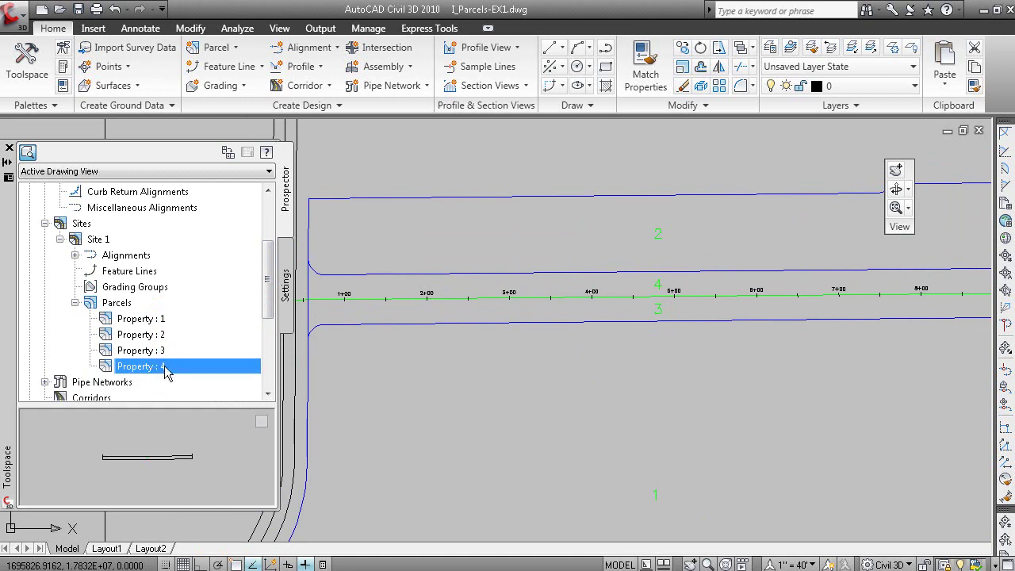
pyautogui.click(658, 309)
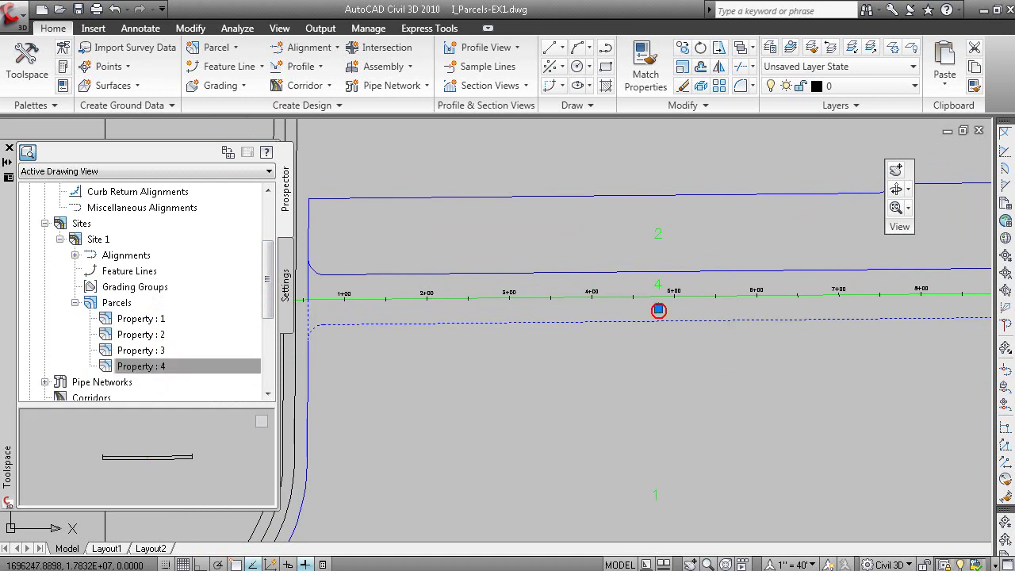
pyautogui.rightClick(656, 321)
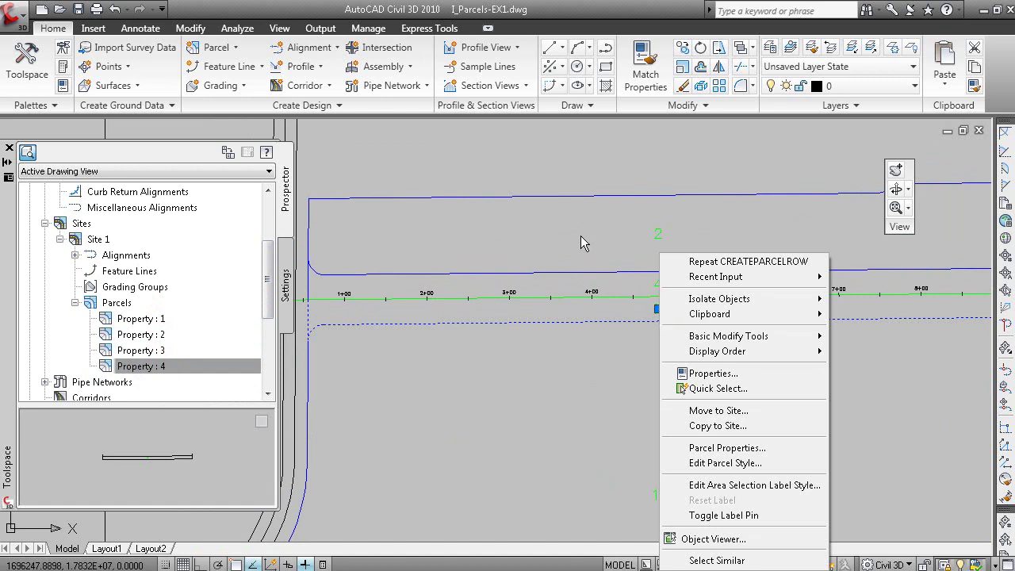
pyautogui.press('Escape')
pyautogui.press('Escape')
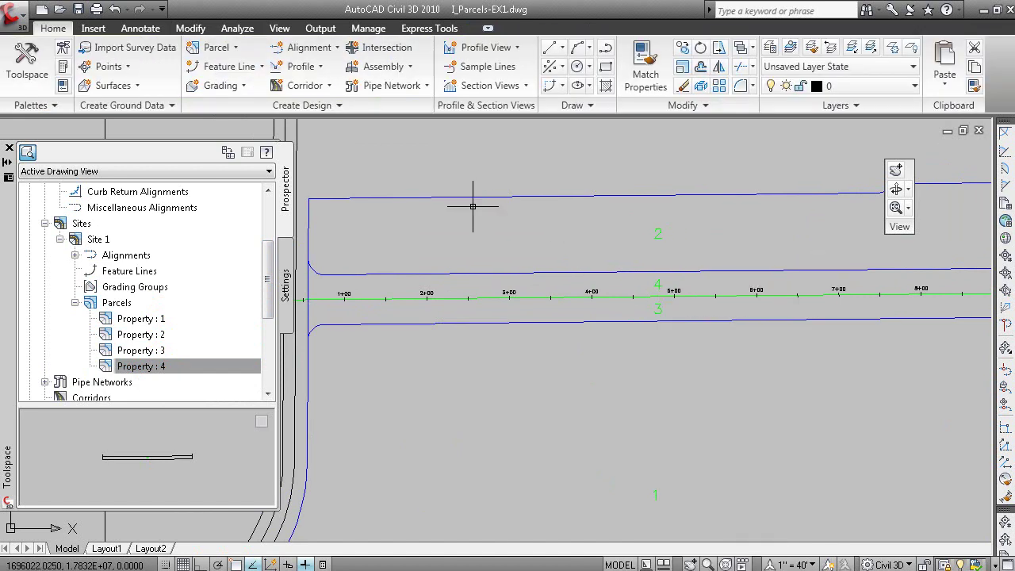
# - Merge parcel 4 into parcel 3 along the Orchard Road alignment with Parcel Union from the Parcel Layout Tools
pyautogui.click(225, 47)
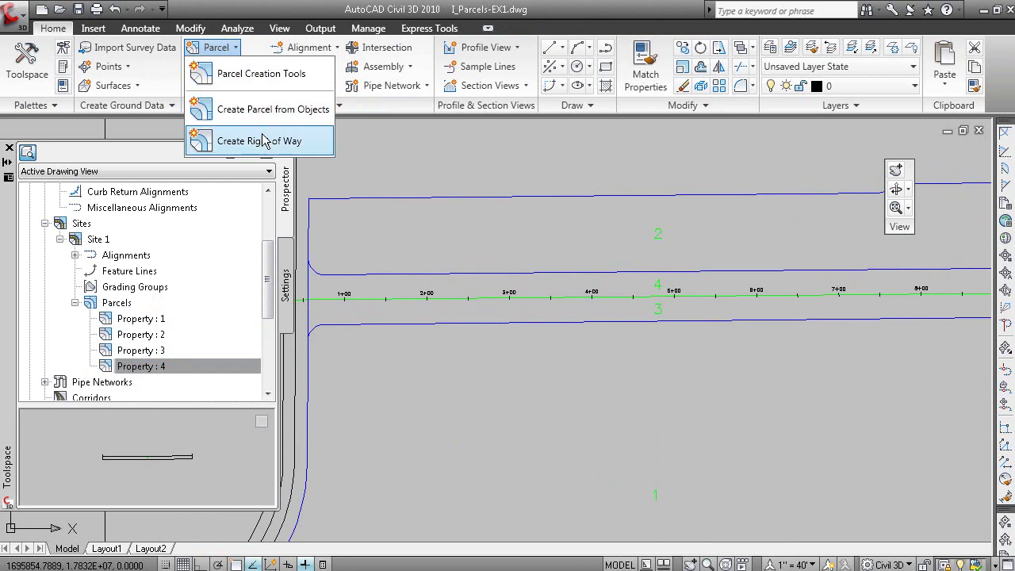
pyautogui.click(287, 75)
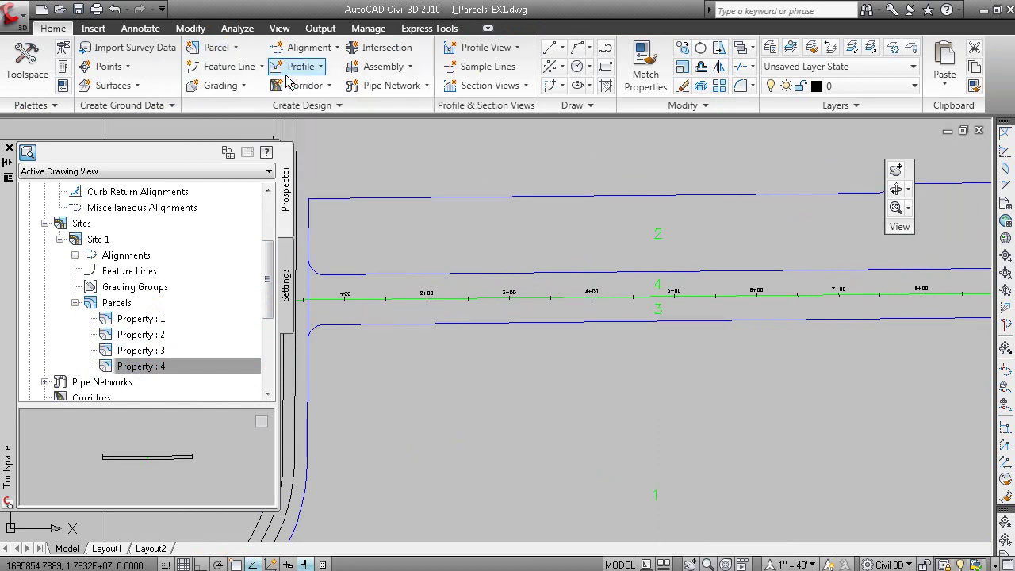
pyautogui.moveTo(395, 113); pyautogui.dragTo(593, 147)
pyautogui.click(555, 161)
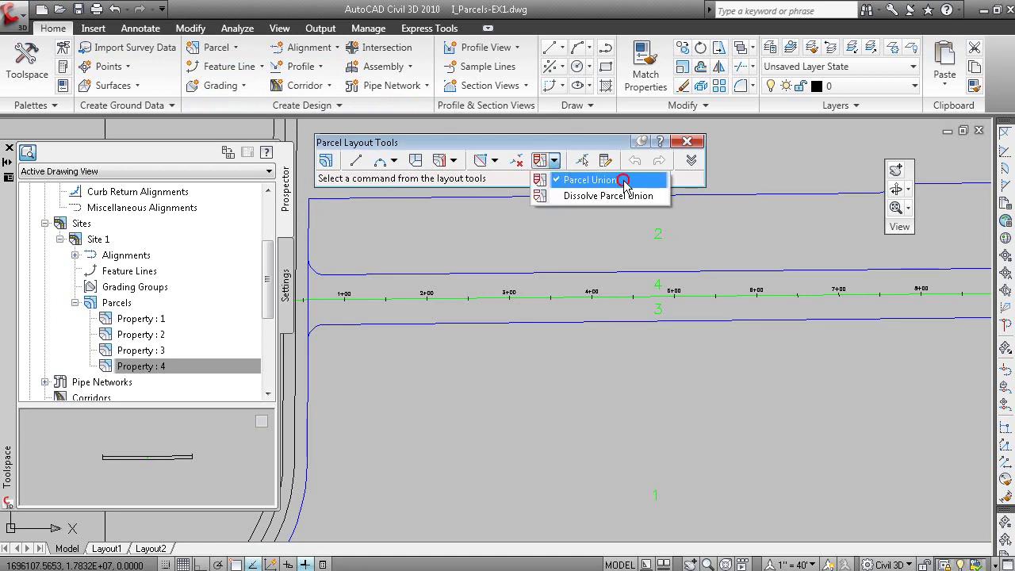
pyautogui.click(623, 182)
pyautogui.click(659, 309)
pyautogui.click(659, 287)
pyautogui.rightClick(632, 359)
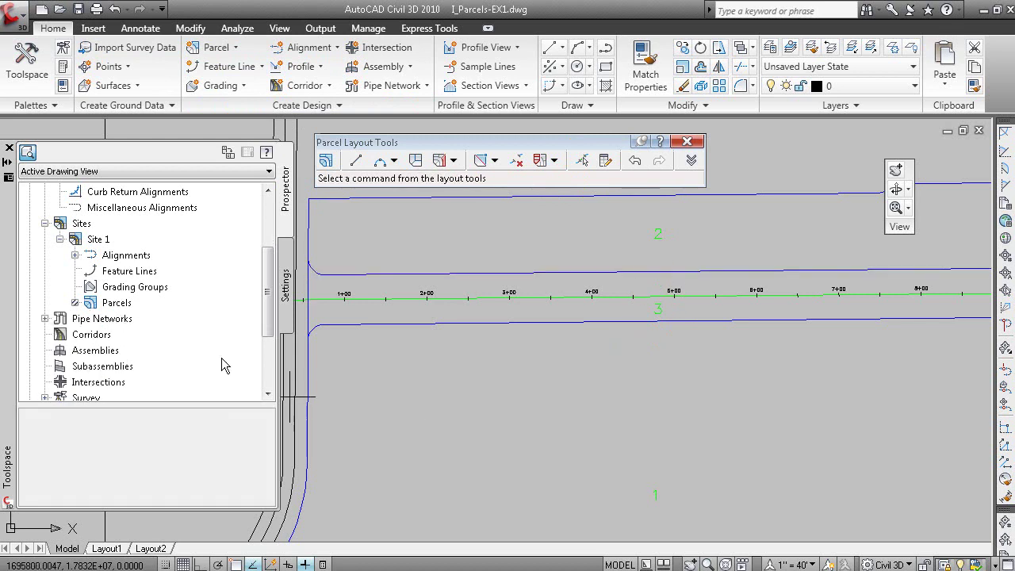
# - Refresh the Parcels collection of Site 1, preview the merged Property : 3 parcel and close the Parcel Layout Tools
pyautogui.rightClick(129, 306)
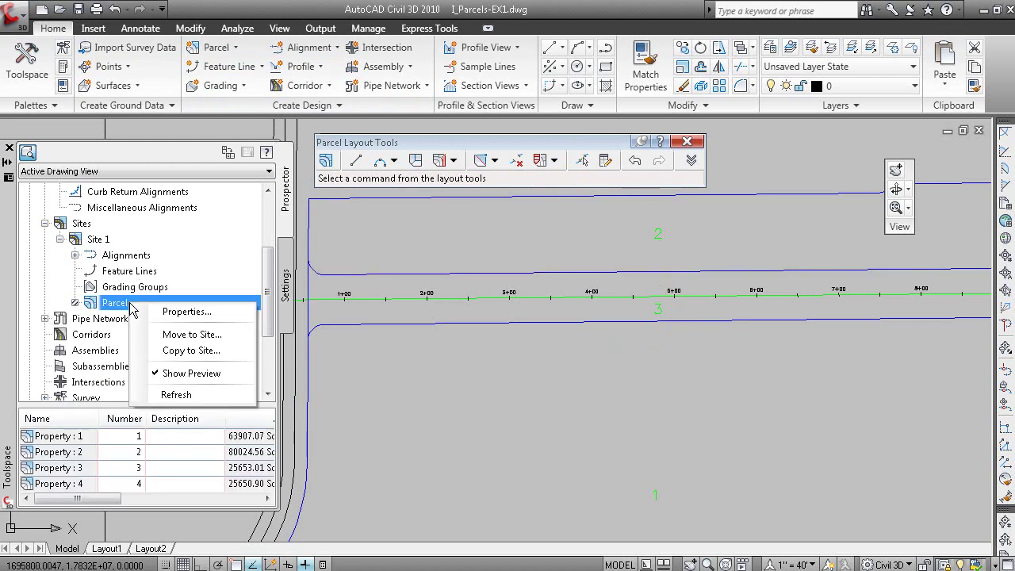
pyautogui.click(193, 392)
pyautogui.click(143, 352)
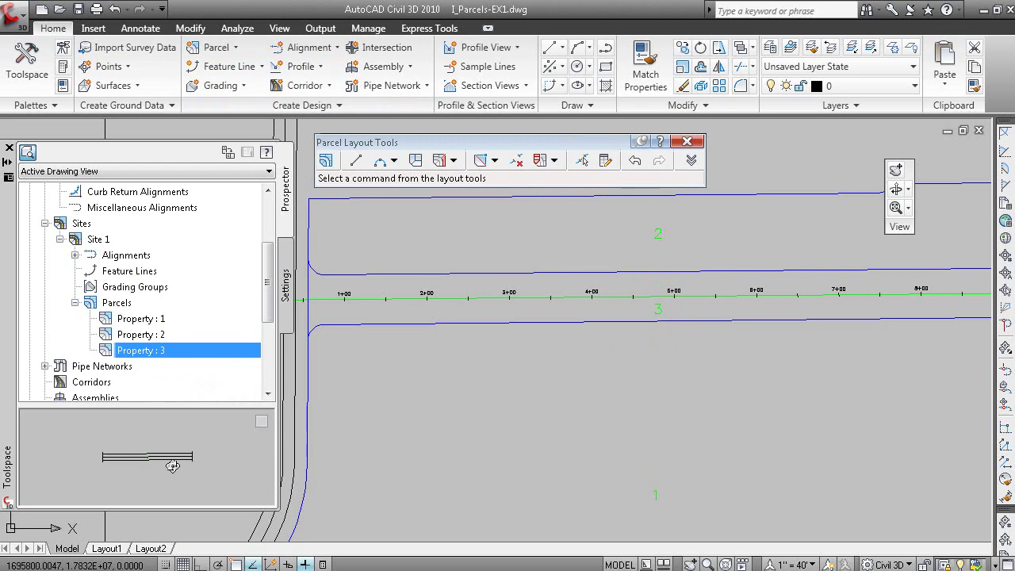
pyautogui.scroll(-4, 611, 425)
pyautogui.moveTo(635, 439); pyautogui.dragTo(618, 354, button='middle')
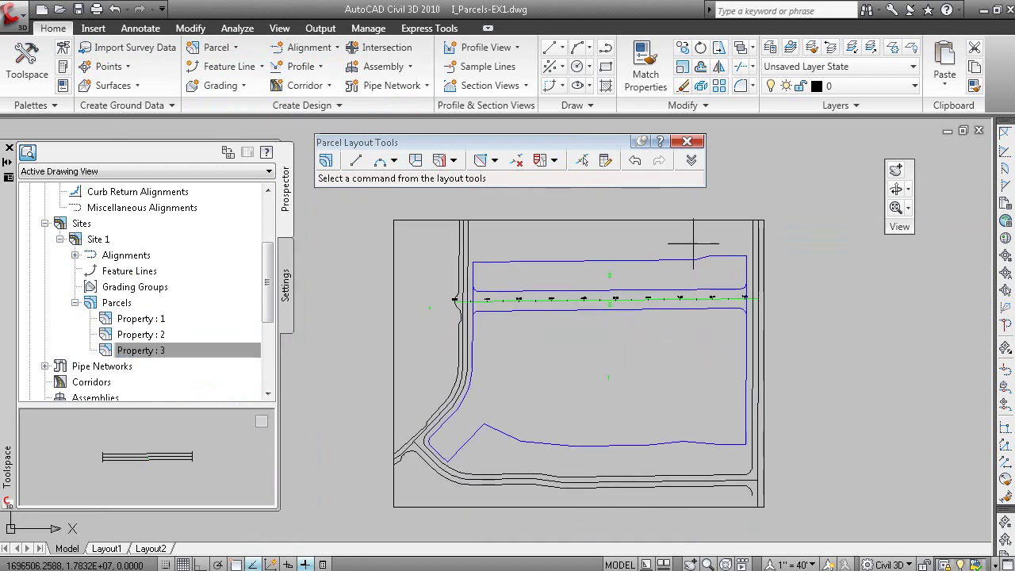
pyautogui.click(687, 141)
# - Switch to PowerPoint Viewer and review the EX3 slides on creating a parcel using layout tools
pyautogui.hotkey('alt', 'Tab')
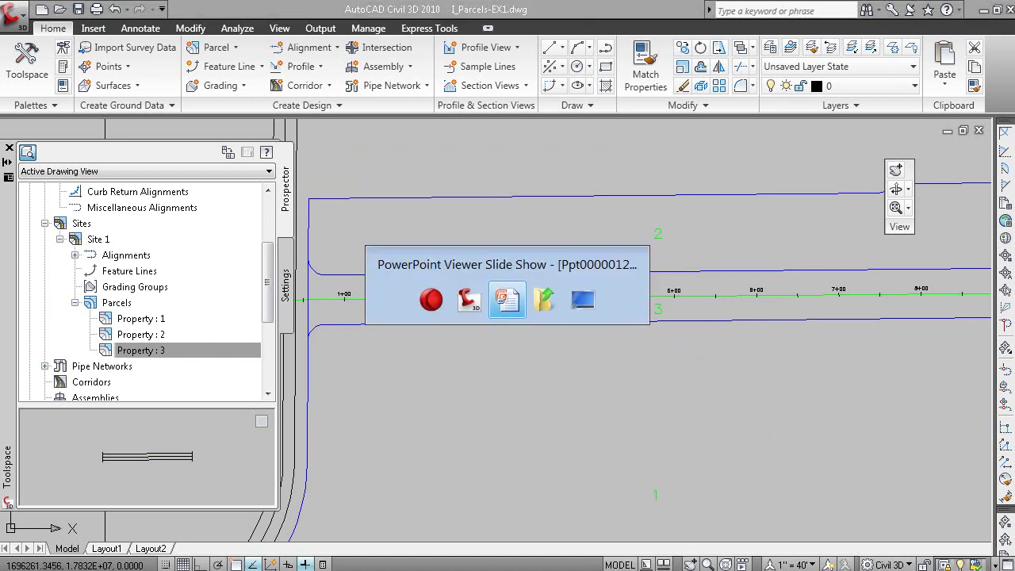
pyautogui.click(505, 317)
pyautogui.click(561, 366)
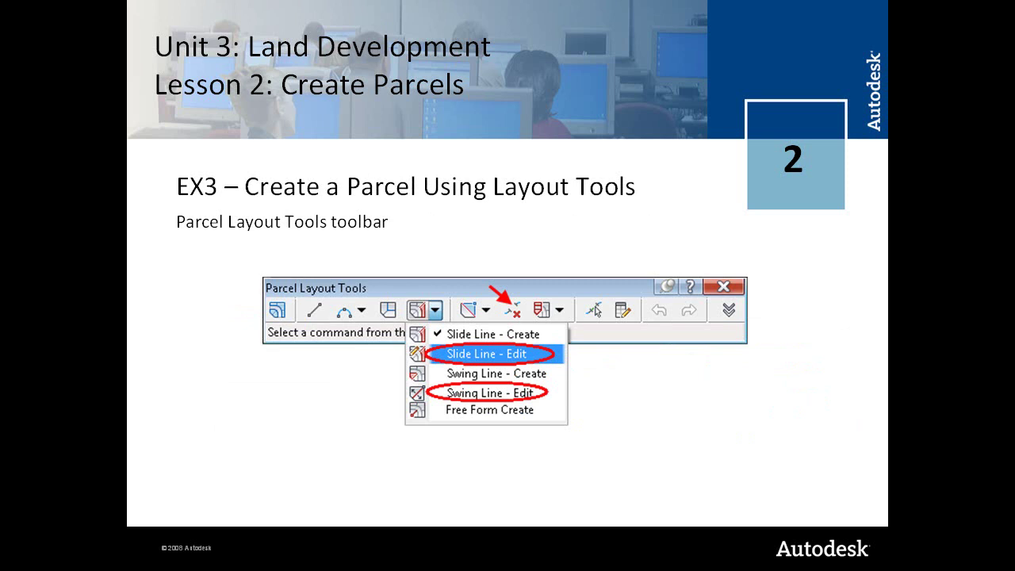
pyautogui.press('Right')
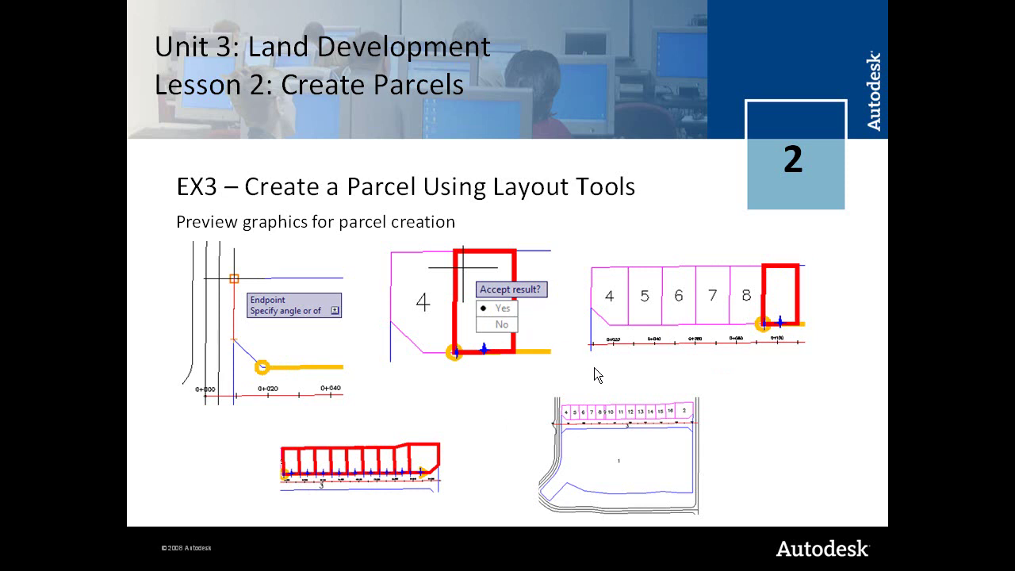
pyautogui.click(569, 363)
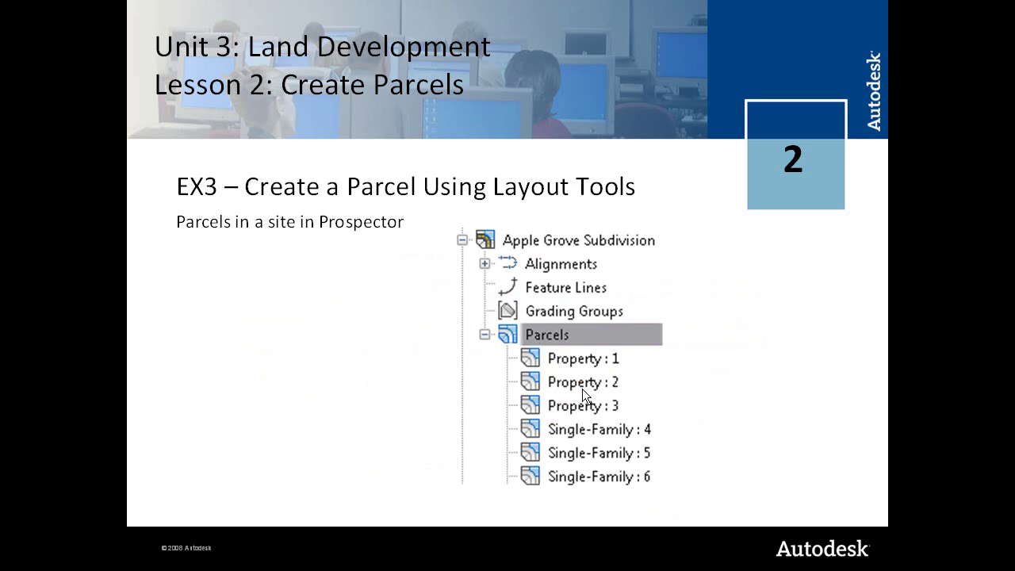
# - Switch to AutoCAD Civil 3D, close I_Parcels-EX1.dwg without saving, and open I_Parcels-EX4.dwg from the 3-2Parcels folder
pyautogui.hotkey('alt', 'Tab')
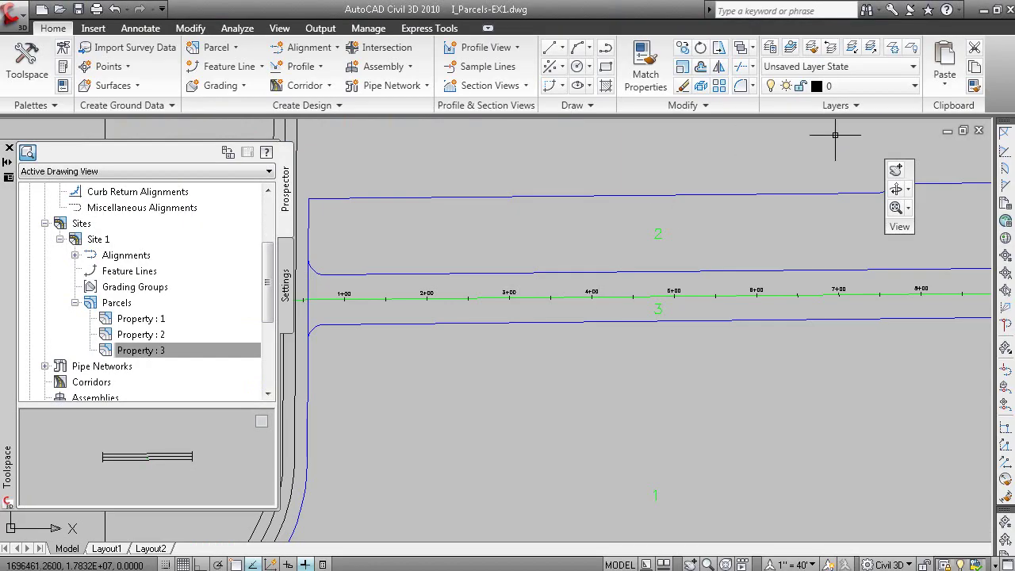
pyautogui.click(978, 130)
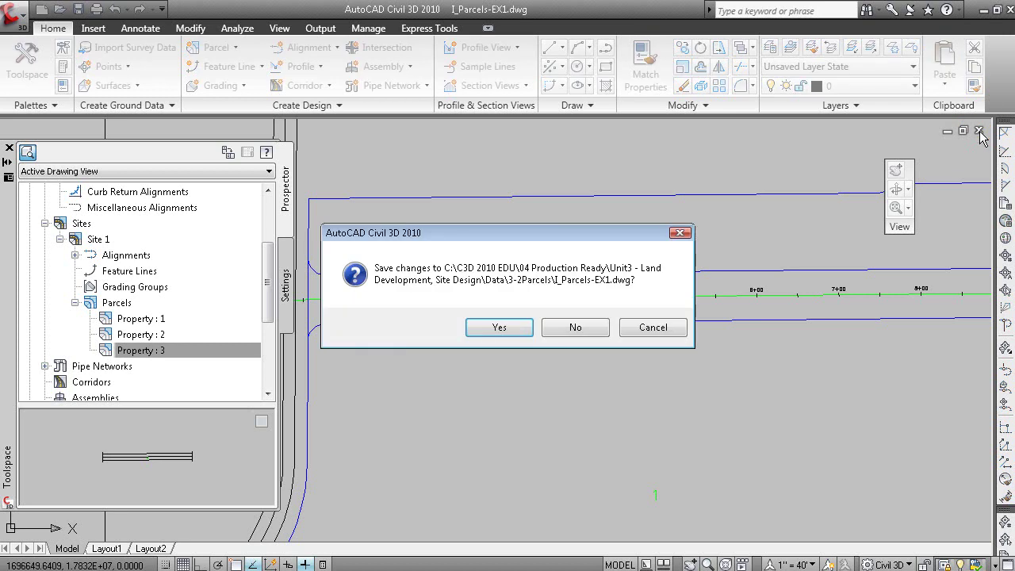
pyautogui.click(578, 327)
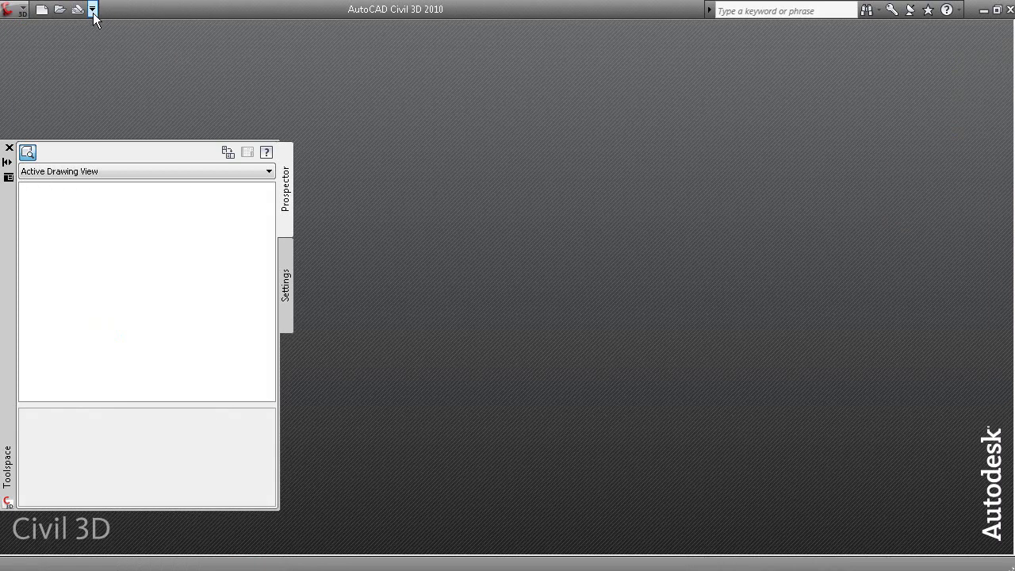
pyautogui.click(60, 8)
pyautogui.click(454, 262)
pyautogui.click(474, 278)
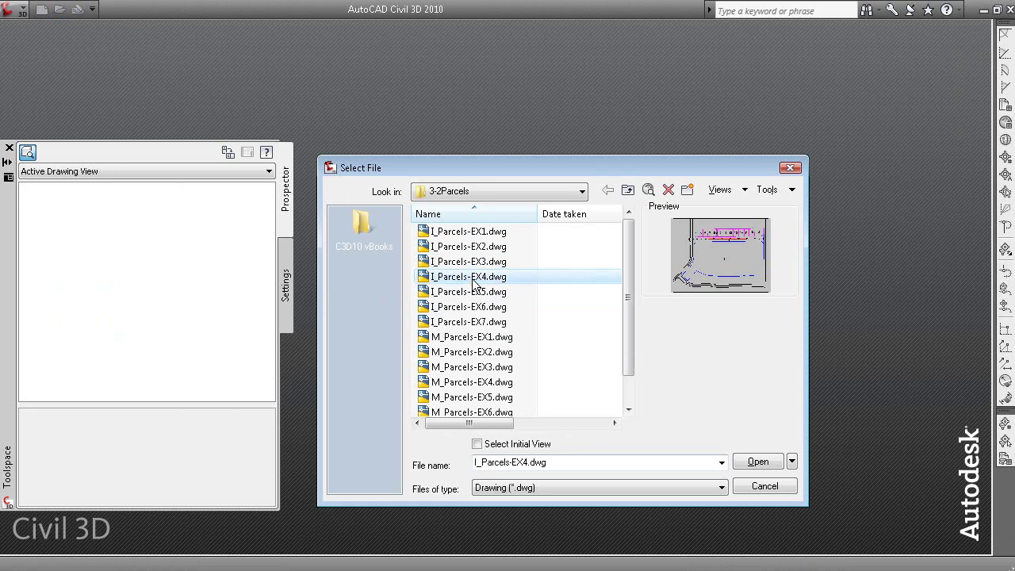
pyautogui.click(753, 462)
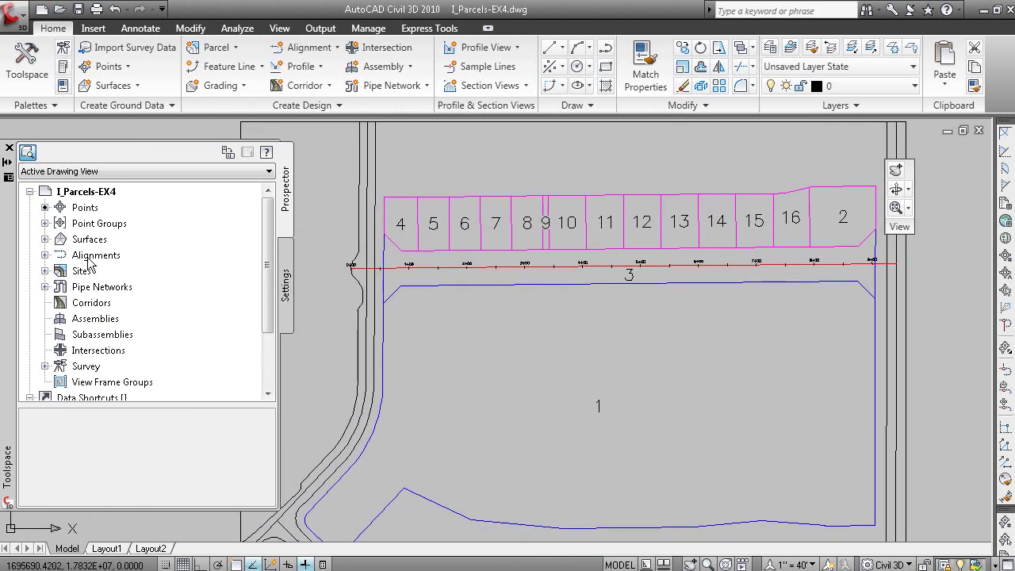
# - Expand the Parcels collection of the Apple Grove Subdivision site and preview some of its Single-Family parcels, including Single-Family : 11
pyautogui.click(45, 270)
pyautogui.click(59, 286)
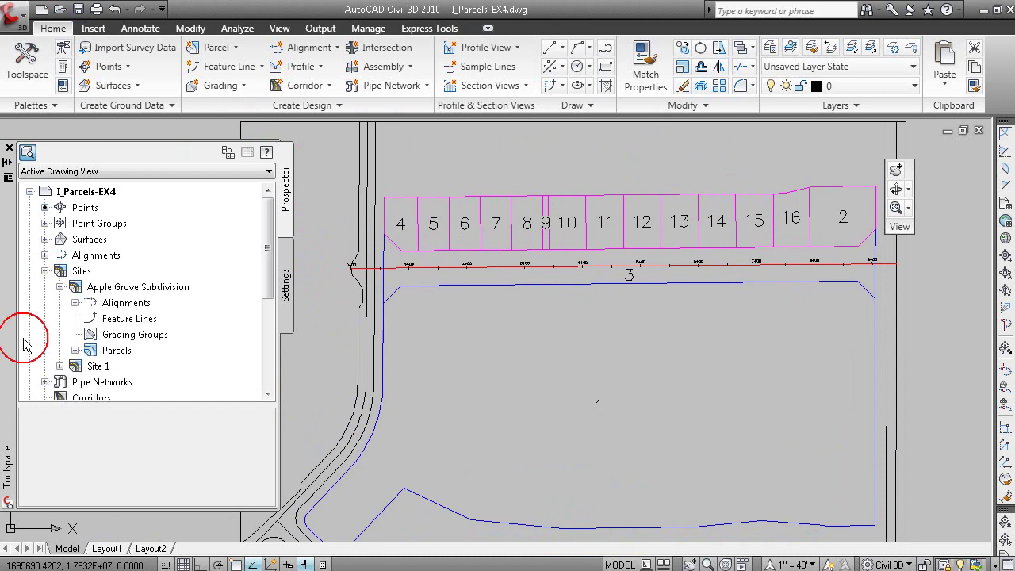
pyautogui.click(94, 351)
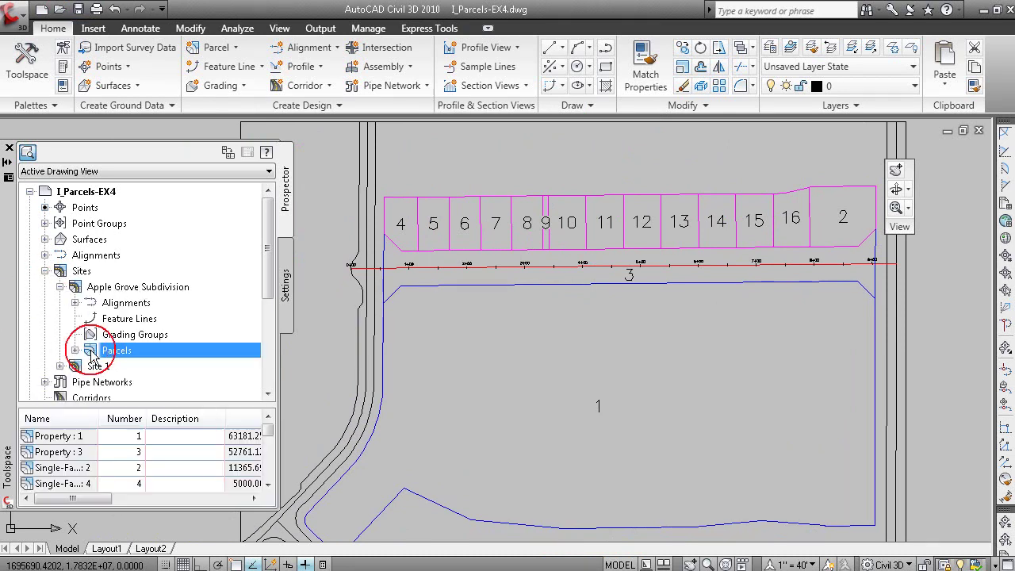
pyautogui.click(74, 350)
pyautogui.click(170, 302)
pyautogui.click(171, 334)
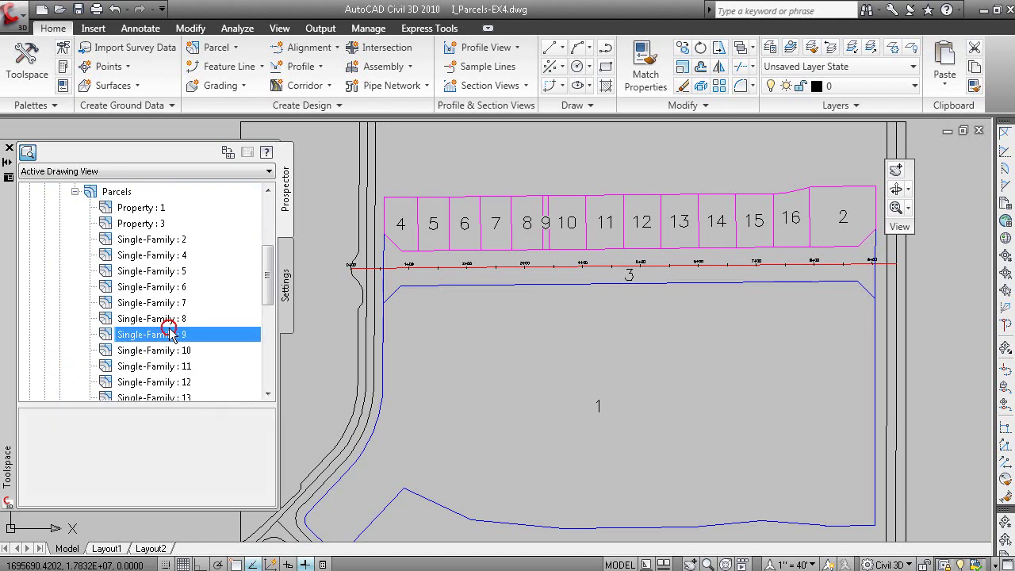
pyautogui.click(178, 367)
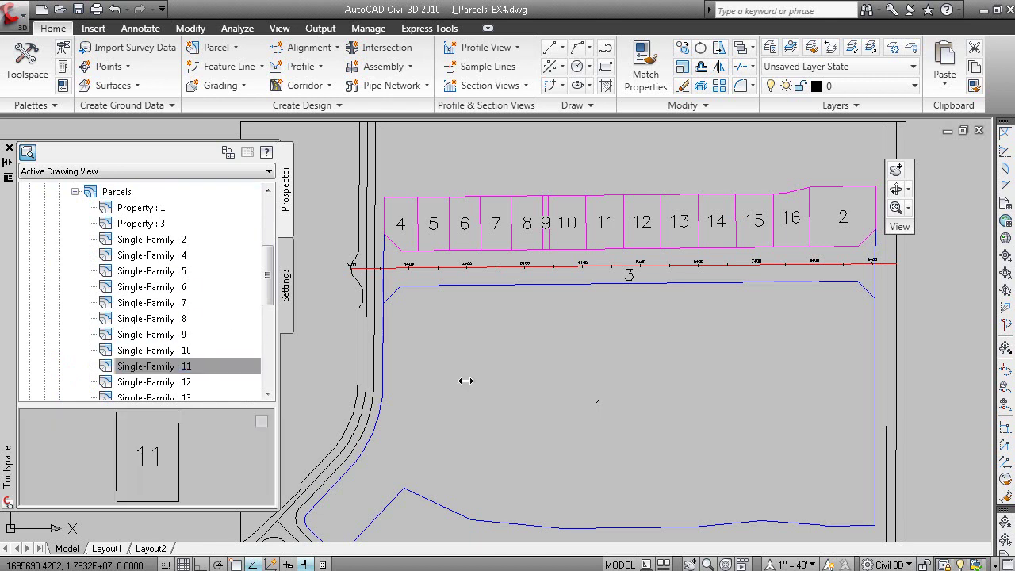
# - Open the Parcel Creation Tools, look through the slide line, swing line and free form commands, and expand the sizing parameters
pyautogui.scroll(-3, 559, 388)
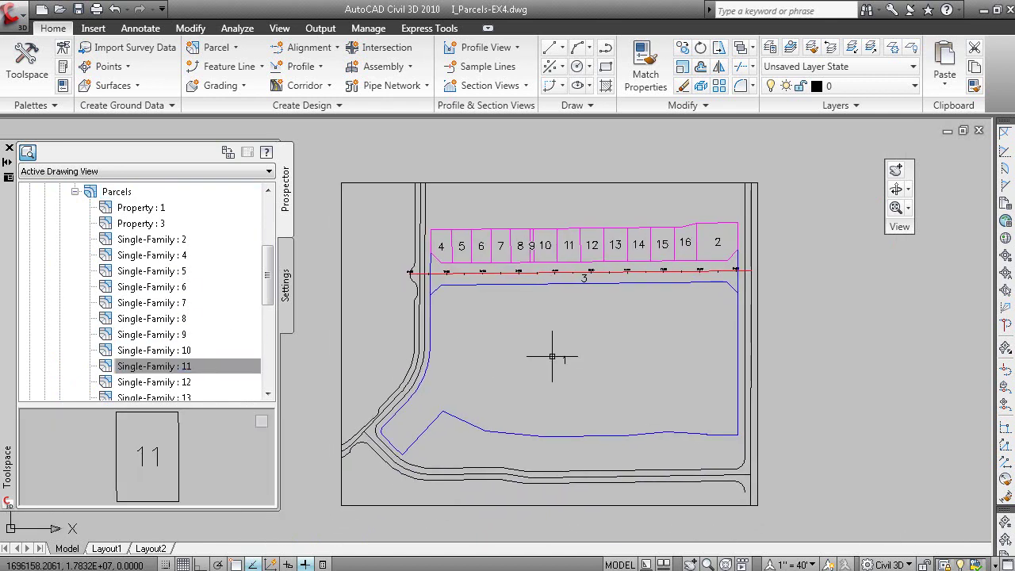
pyautogui.click(227, 48)
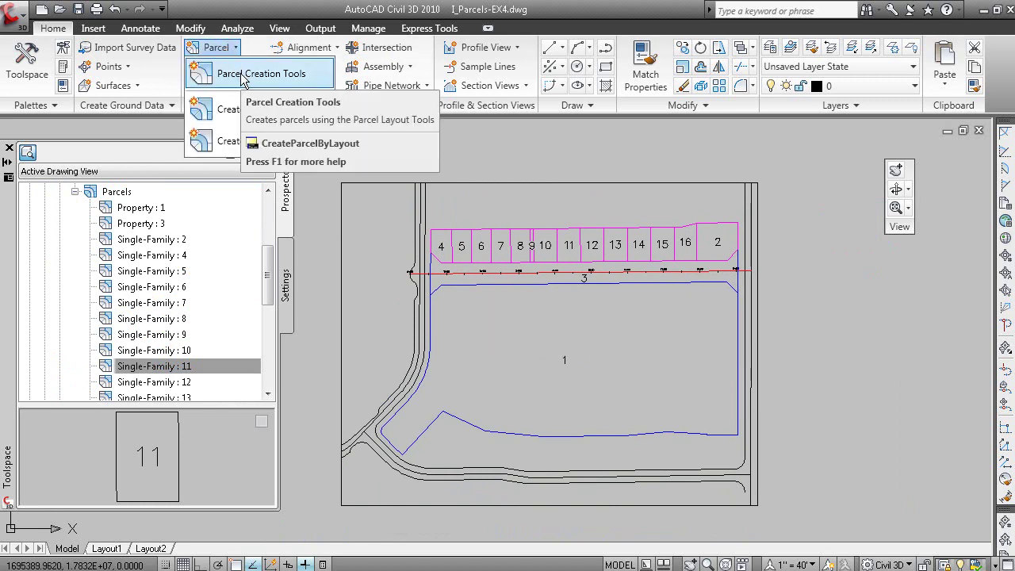
pyautogui.click(242, 76)
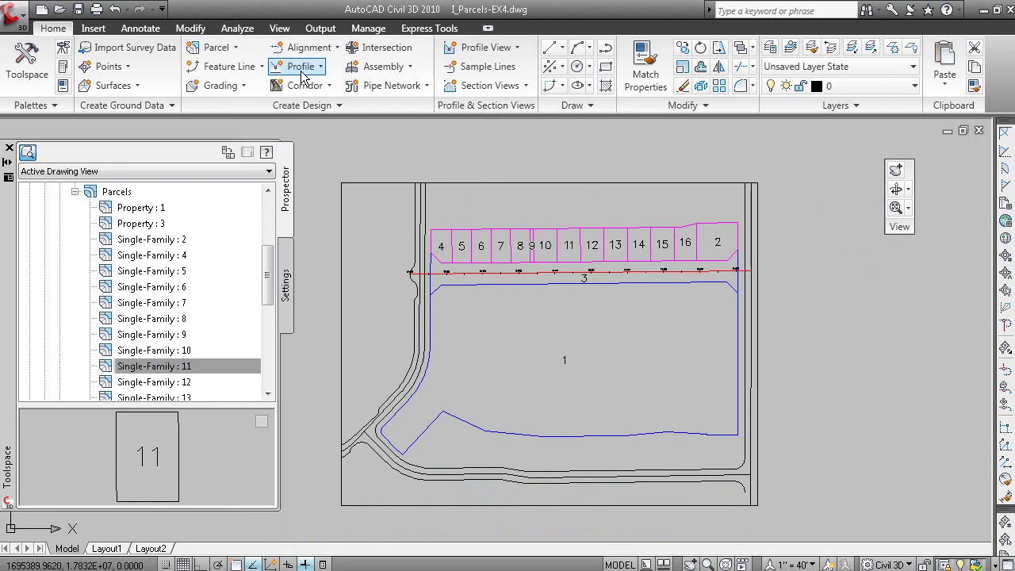
pyautogui.click(452, 160)
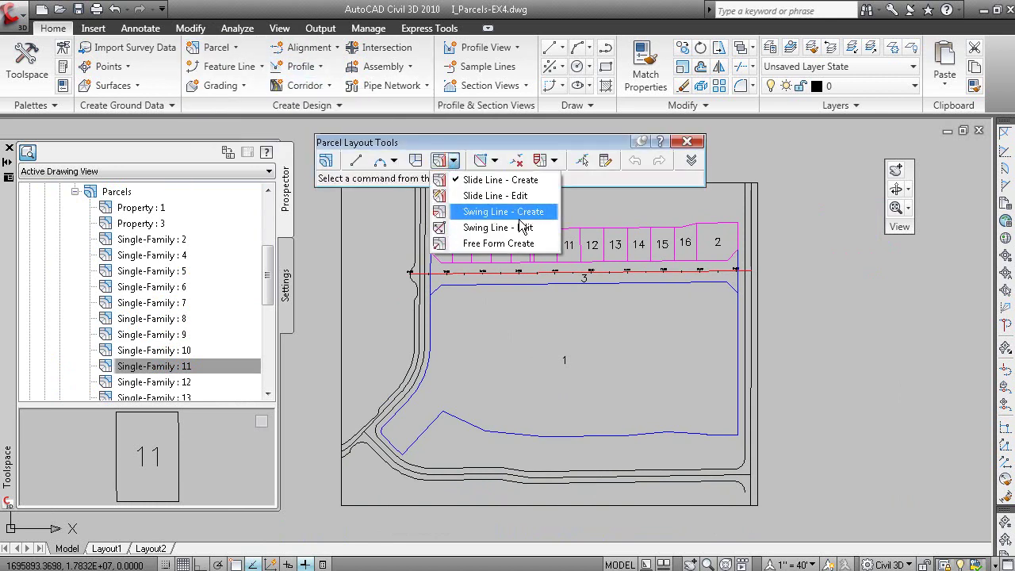
pyautogui.click(691, 161)
# - Review the parcel sizing parameters one by one from Minimum Area to Use Maximum Depth and close the Parcel Layout Tools
pyautogui.click(384, 215)
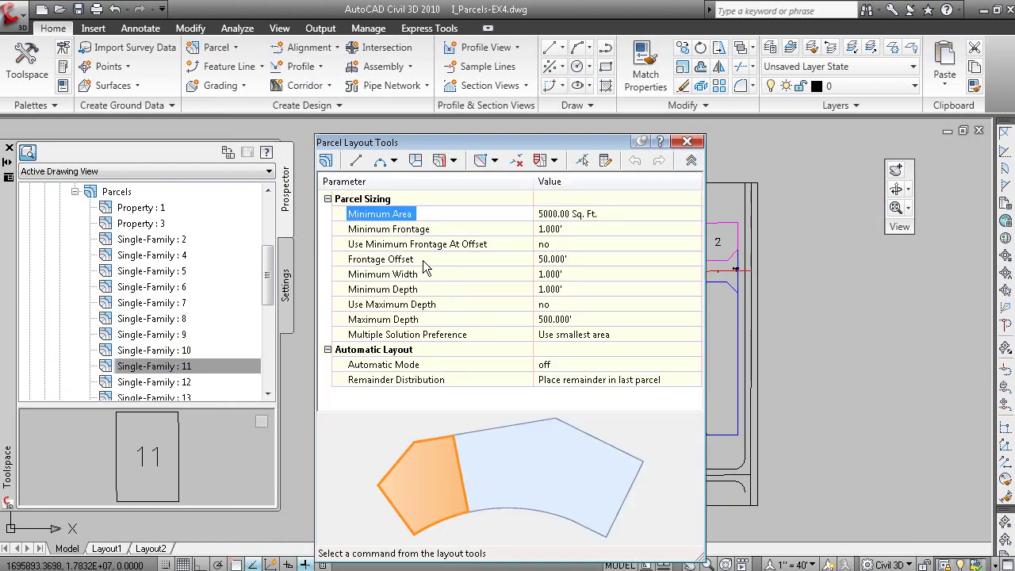
pyautogui.click(409, 230)
pyautogui.click(414, 245)
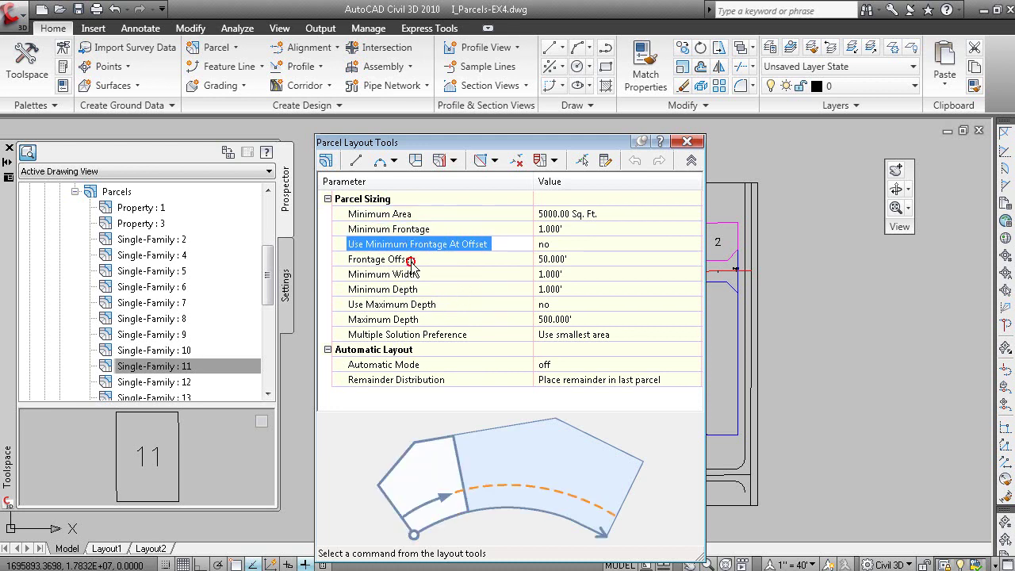
pyautogui.click(411, 262)
pyautogui.click(414, 275)
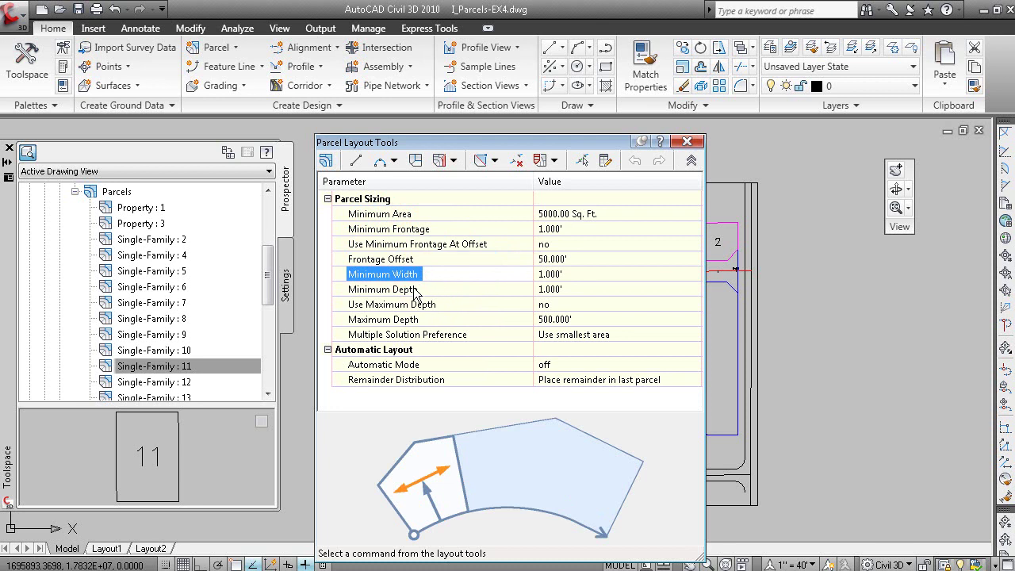
pyautogui.rightClick(413, 292)
pyautogui.click(402, 305)
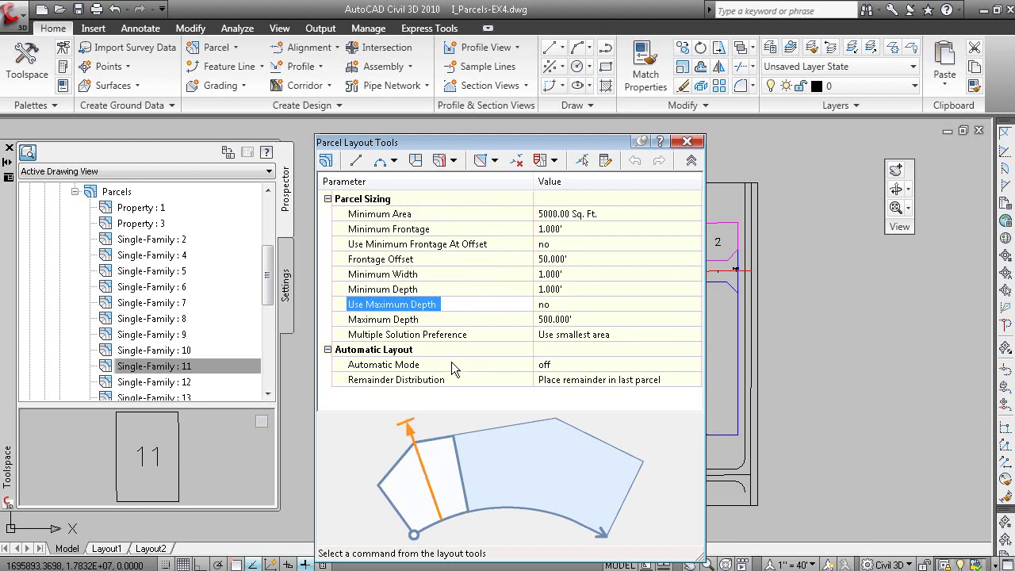
pyautogui.moveTo(533, 142); pyautogui.dragTo(541, 115)
pyautogui.click(697, 135)
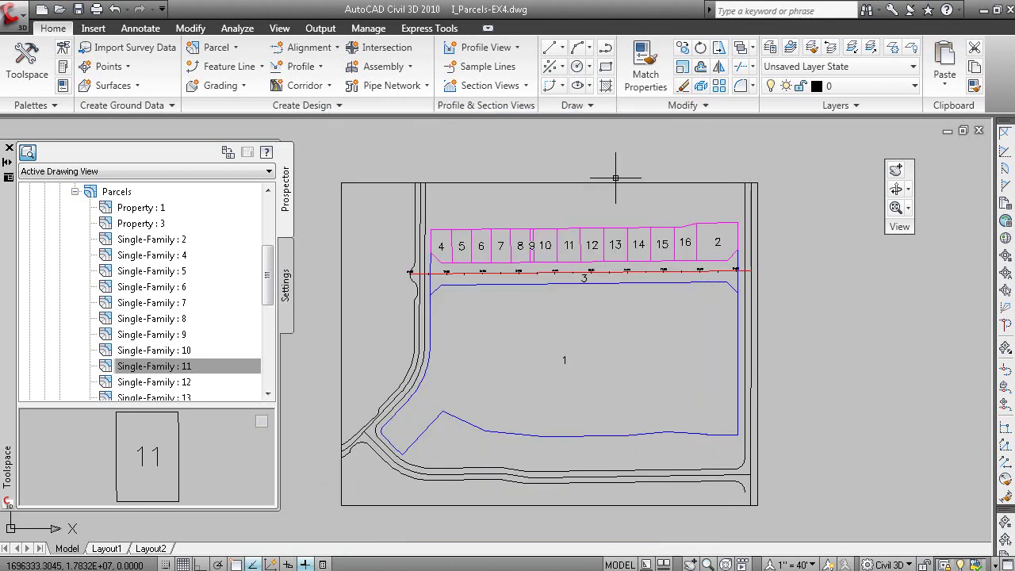
# - Switch to PowerPoint Viewer, advance to the EX4 slide on creating parcels from objects, and return to AutoCAD Civil 3D
pyautogui.hotkey('alt', 'Tab')
pyautogui.click(639, 373)
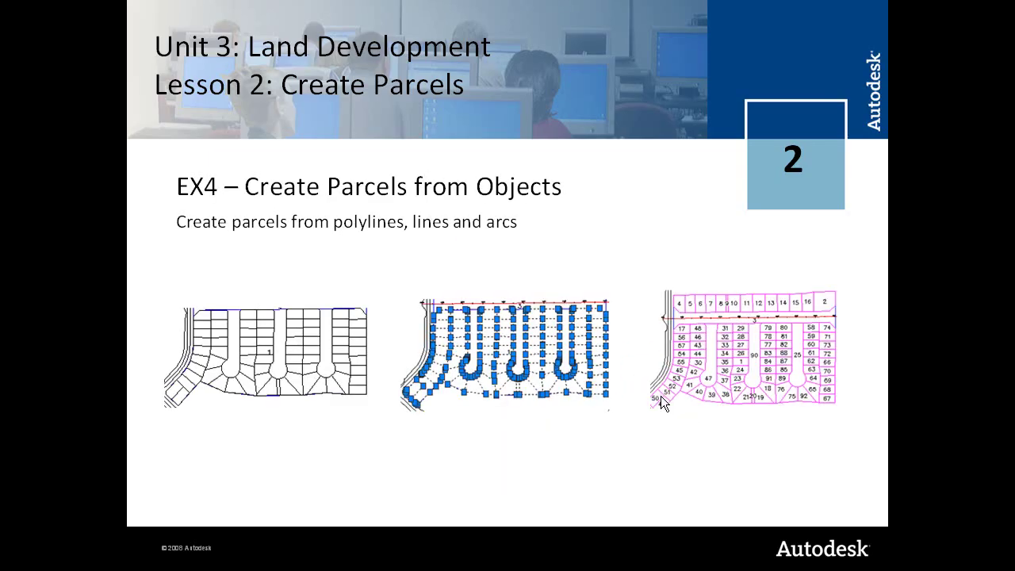
pyautogui.hotkey('alt', 'Tab')
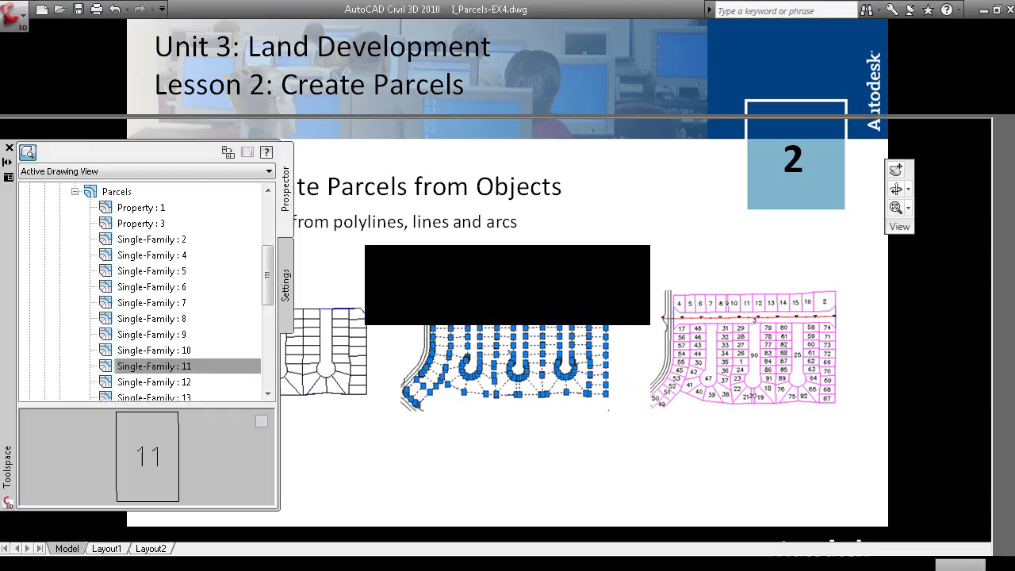
# - Thaw the C-PROP-POLYLINES layer in the Layer Properties Manager and close the manager
pyautogui.write('la')
pyautogui.press('Return')
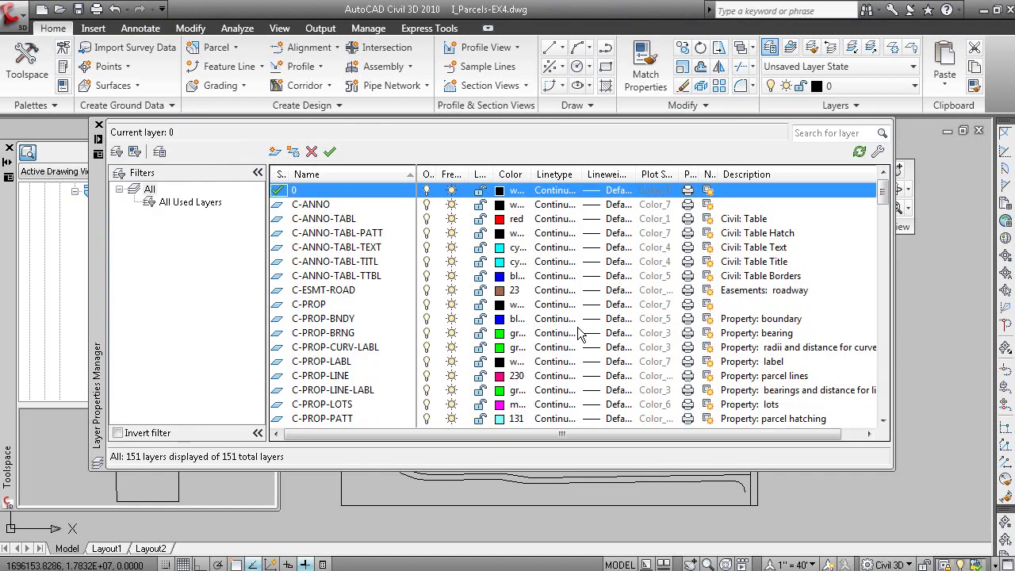
pyautogui.moveTo(888, 191)
pyautogui.mouseDown()
pyautogui.moveTo(887, 218)
pyautogui.moveTo(886, 208)
pyautogui.mouseUp()
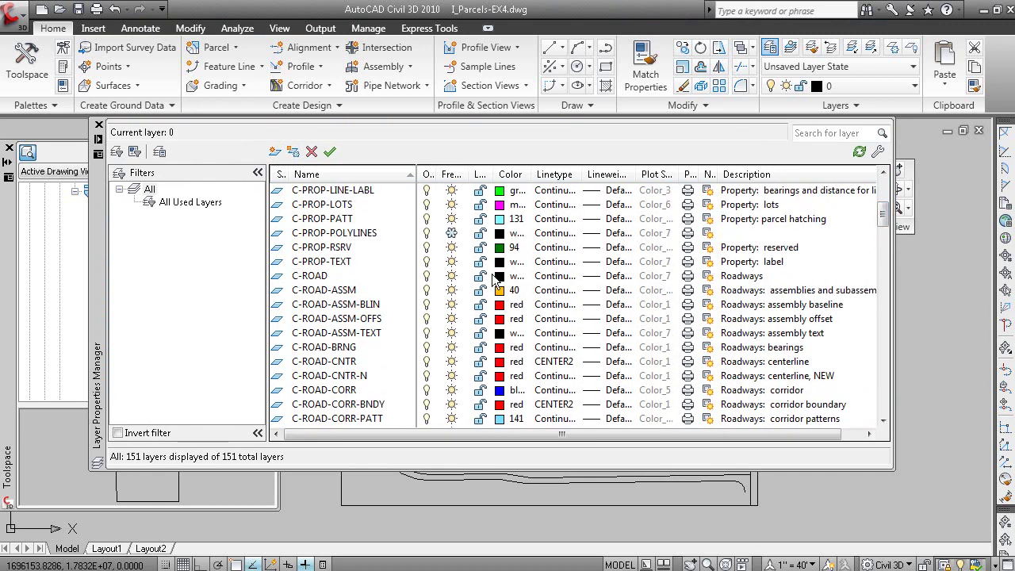
pyautogui.click(451, 232)
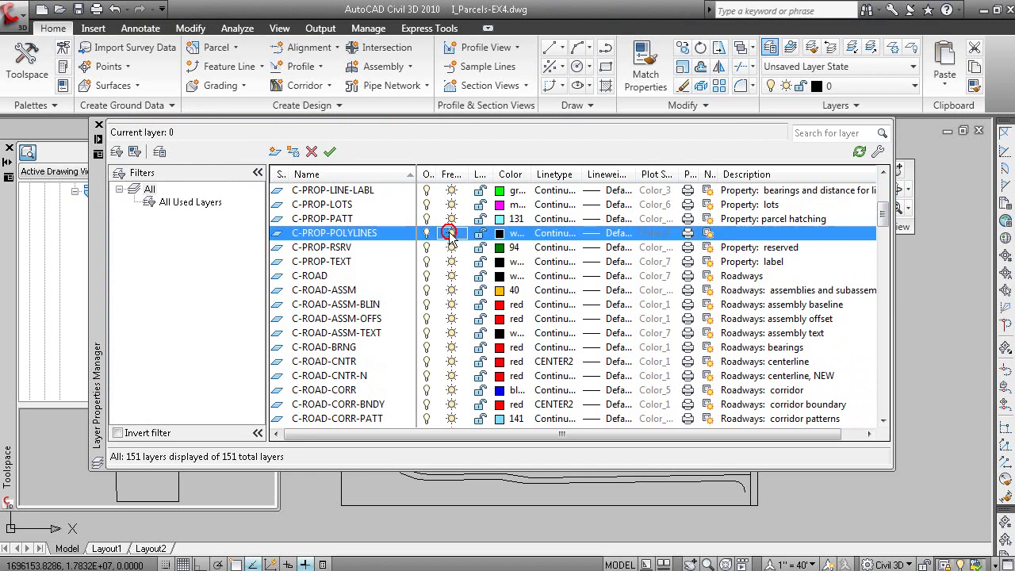
pyautogui.click(98, 126)
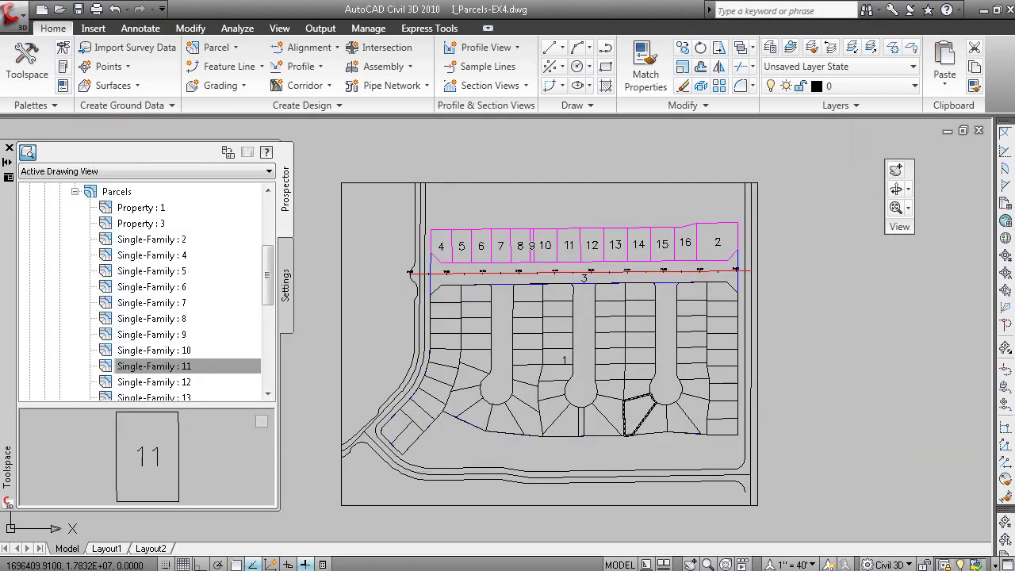
# - Isolate the C-PROP-POLYLINES layer by picking one of the lot polylines near the eastern cul-de-sac
pyautogui.click(643, 420)
pyautogui.rightClick(642, 381)
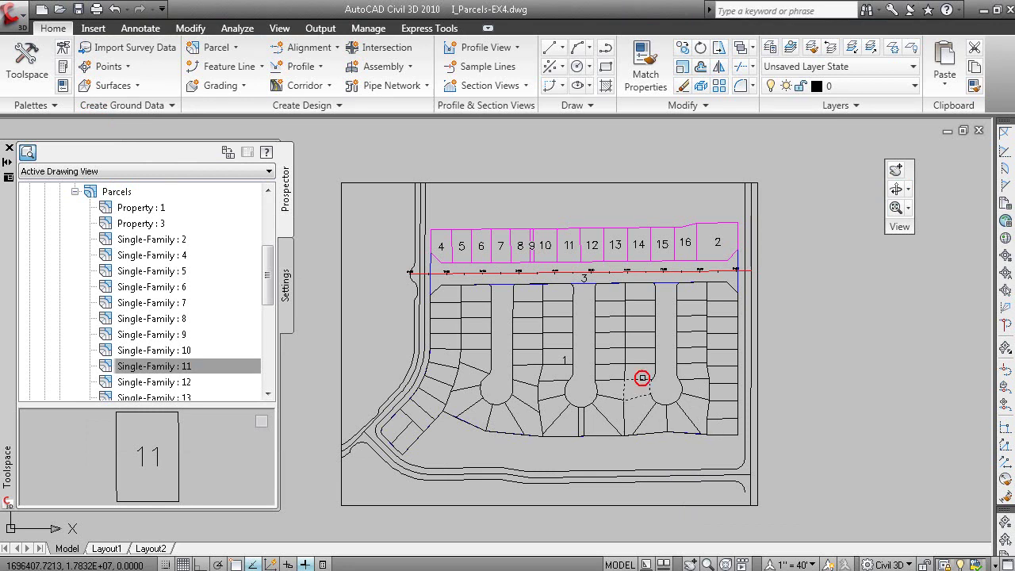
pyautogui.click(668, 389)
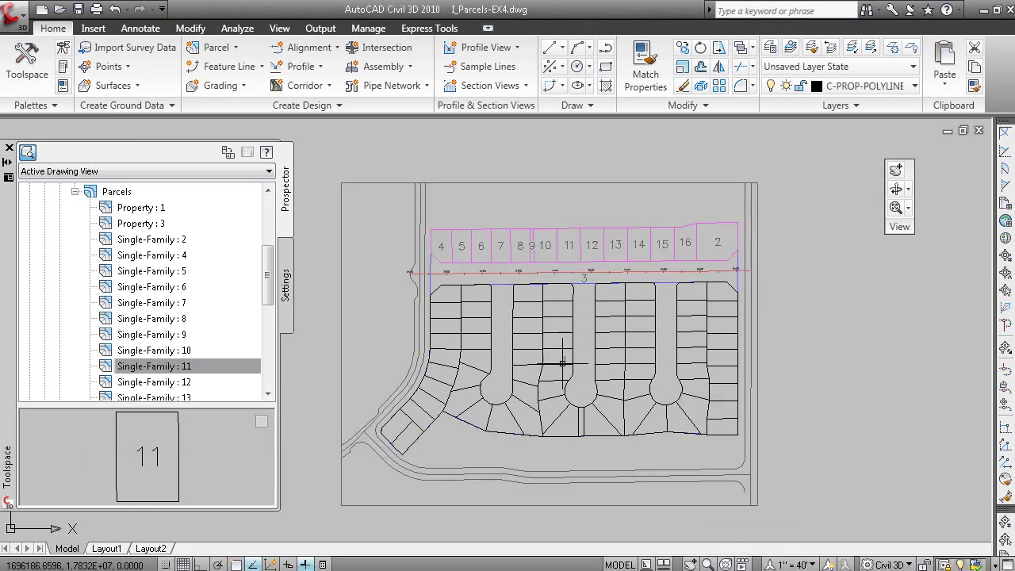
# - Start Create Parcel from Objects and select all lot polylines in the area south of parcel 3
pyautogui.scroll(-2, 619, 400)
pyautogui.moveTo(618, 400); pyautogui.dragTo(439, 412, button='middle')
pyautogui.scroll(-2, 440, 411)
pyautogui.moveTo(574, 382); pyautogui.dragTo(731, 319, button='middle')
pyautogui.moveTo(604, 388); pyautogui.dragTo(652, 341, button='middle')
pyautogui.scroll(2, 651, 341)
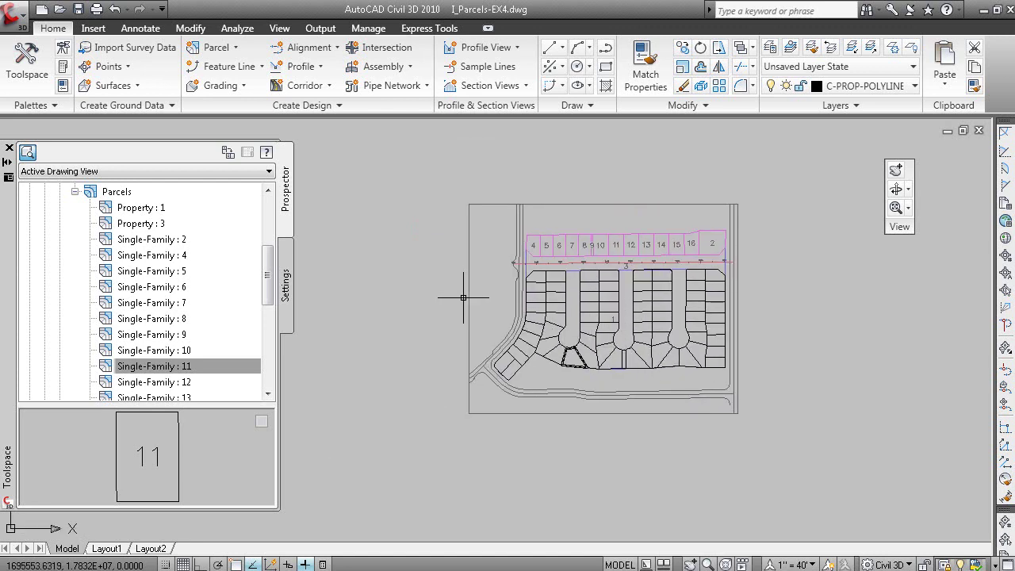
pyautogui.click(213, 47)
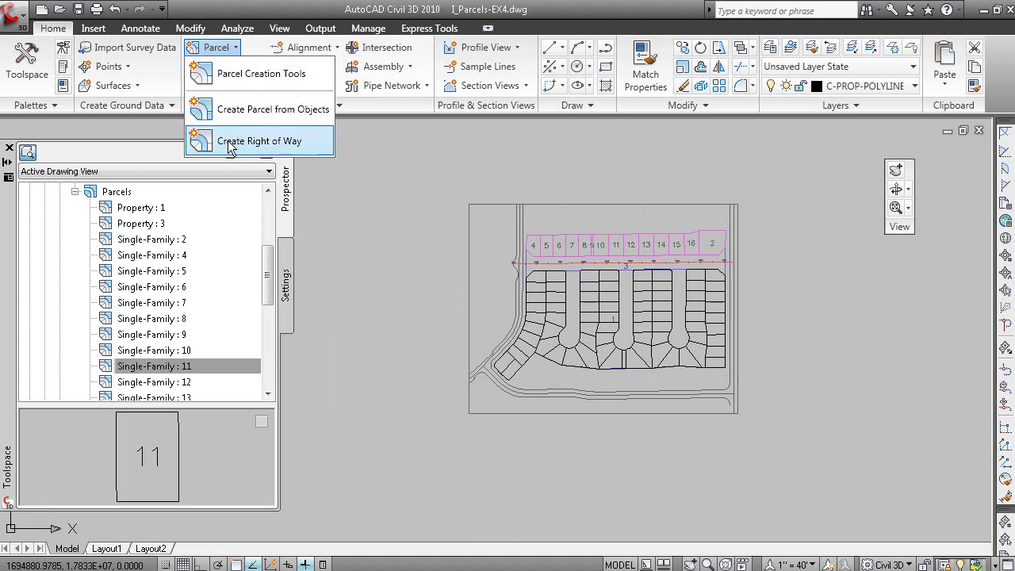
pyautogui.click(230, 109)
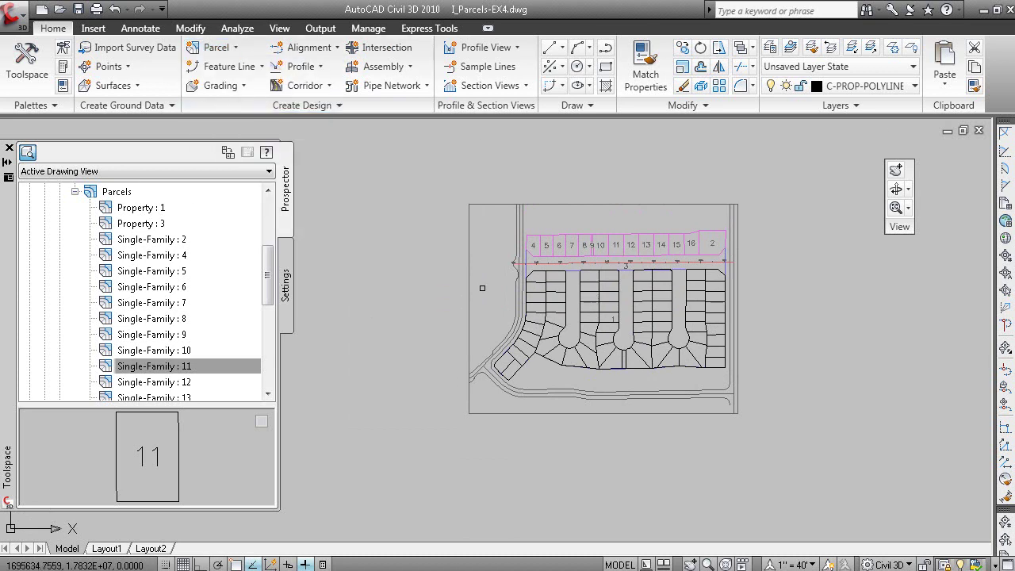
pyautogui.click(421, 250)
pyautogui.click(724, 425)
pyautogui.moveTo(685, 361)
pyautogui.mouseDown(button='middle')
pyautogui.moveTo(657, 342)
pyautogui.moveTo(670, 372)
pyautogui.mouseUp(button='middle')
pyautogui.scroll(2, 657, 343)
pyautogui.rightClick(646, 392)
pyautogui.click(670, 401)
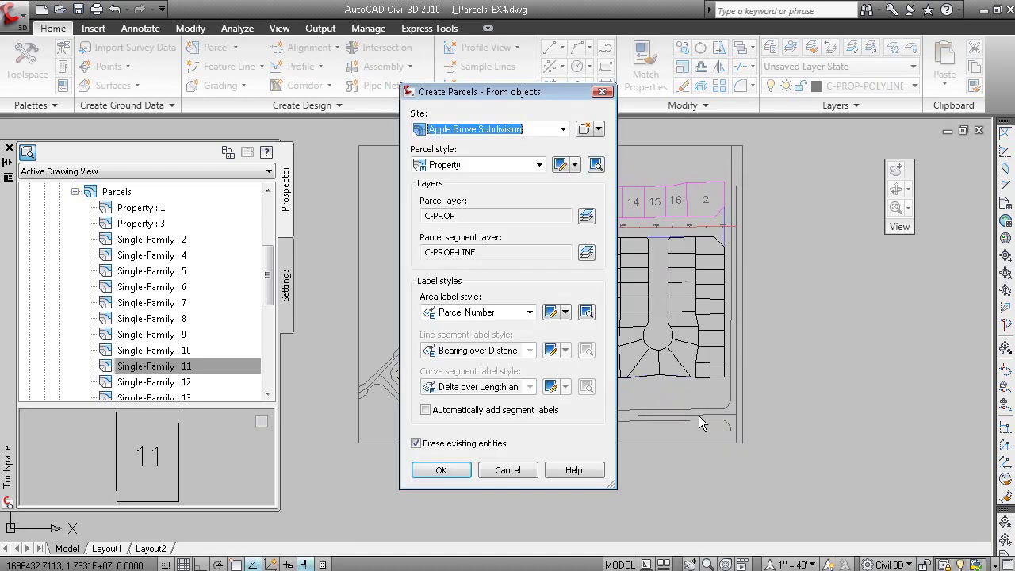
# - Set the parcel style to Single-Family and create the parcels in the Apple Grove Subdivision site
pyautogui.click(461, 163)
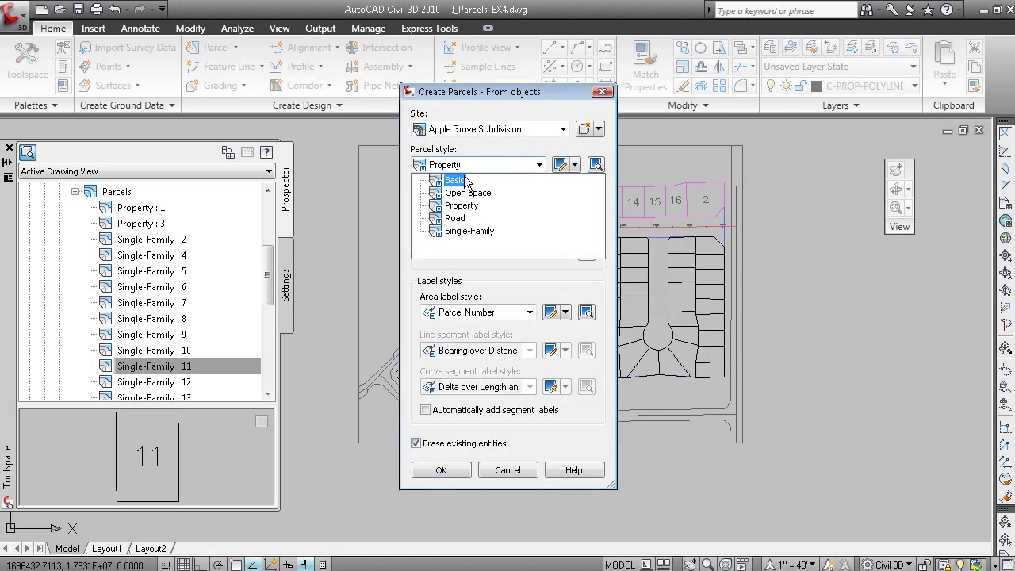
pyautogui.click(470, 228)
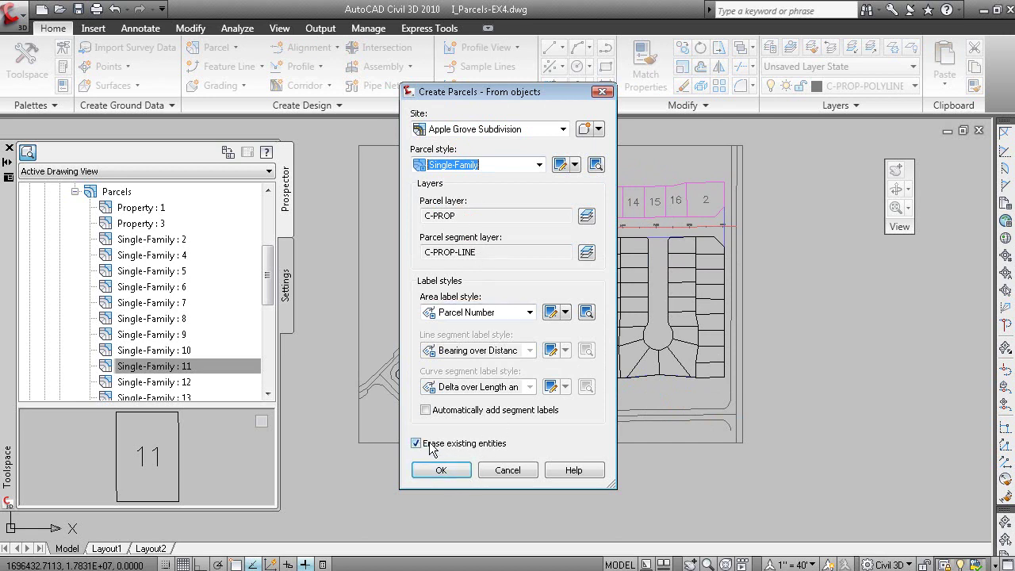
pyautogui.click(442, 469)
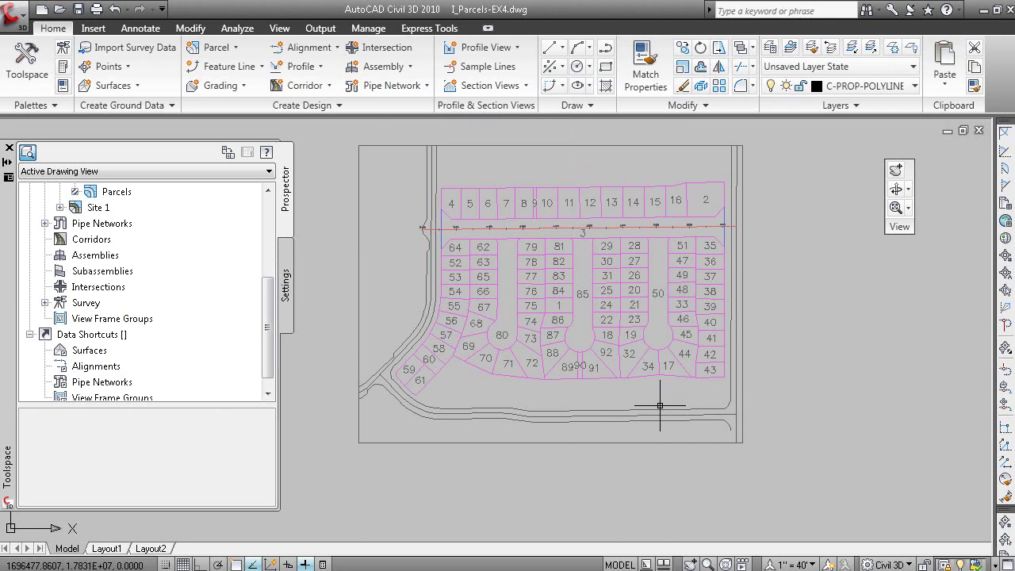
# - Switch to PowerPoint Viewer to view the EX4 slide on creating parcels from polylines, lines and arcs
pyautogui.moveTo(607, 352)
pyautogui.mouseDown(button='middle')
pyautogui.moveTo(692, 340)
pyautogui.moveTo(652, 358)
pyautogui.mouseUp(button='middle')
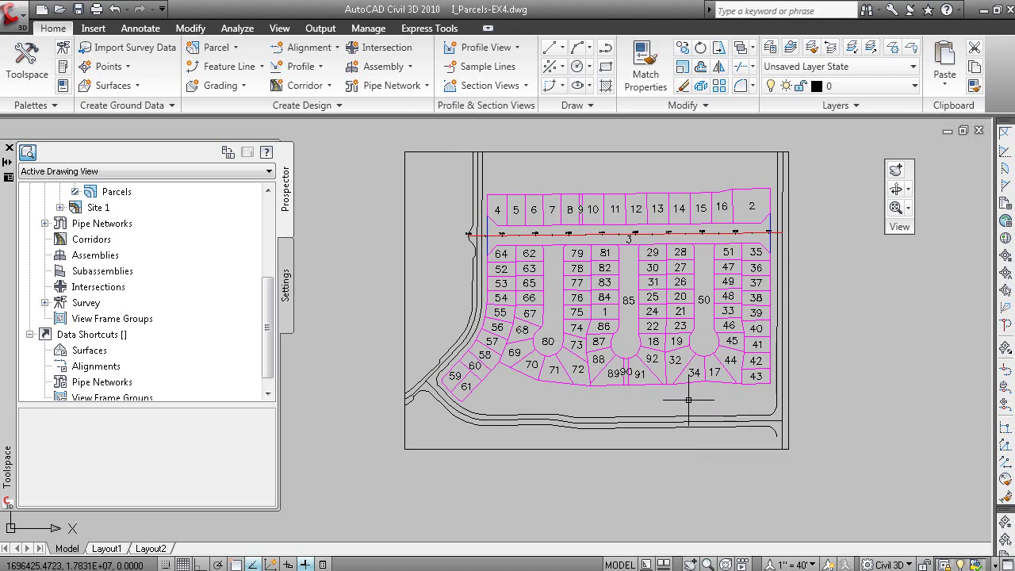
pyautogui.hotkey('alt', 'Tab')
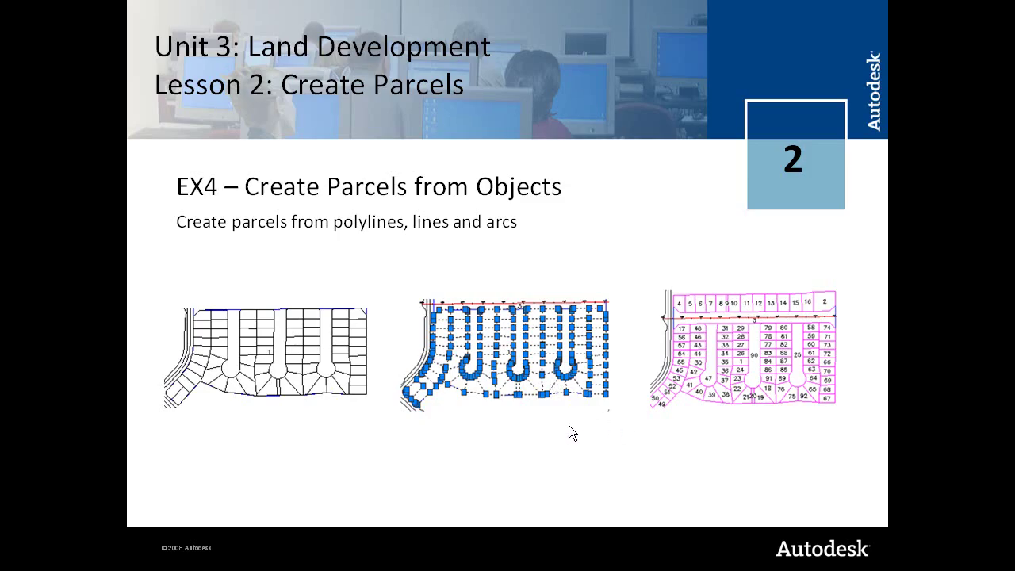
# - Advance the slideshow to the EX5 slide on adding a fixed line, and switch back to AutoCAD Civil 3D
pyautogui.click(568, 432)
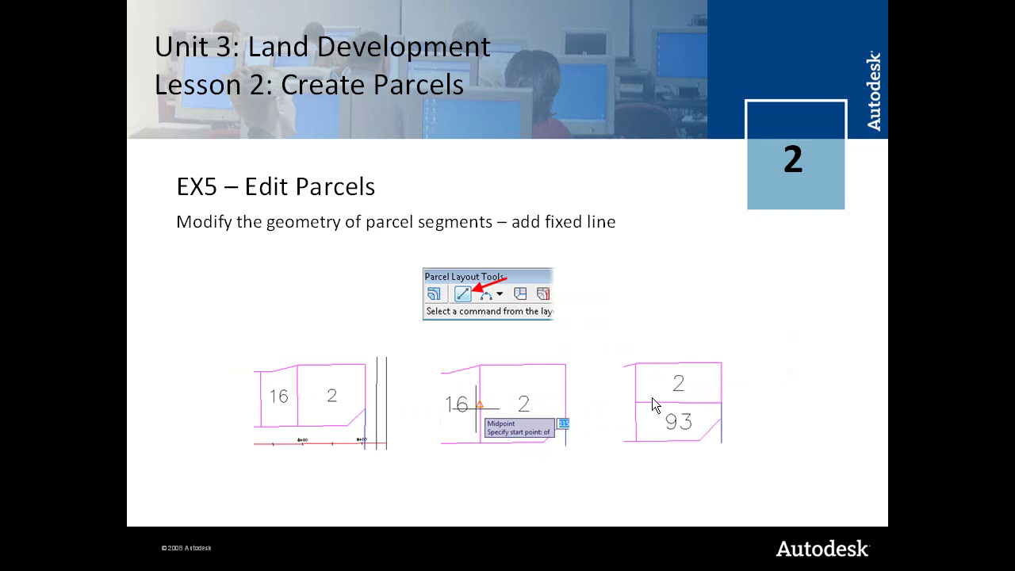
pyautogui.hotkey('alt', 'Tab')
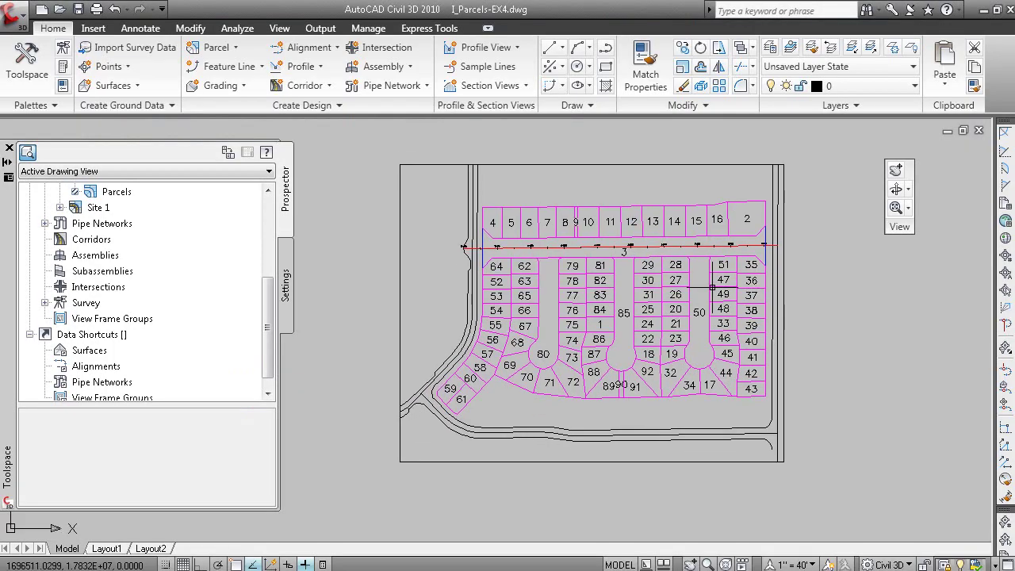
# - Start the parcel layout Delete Sub-entity tool and delete the blue right-of-way end segments at the road's east and west ends
pyautogui.moveTo(712, 287); pyautogui.dragTo(700, 279, button='middle')
pyautogui.click(216, 48)
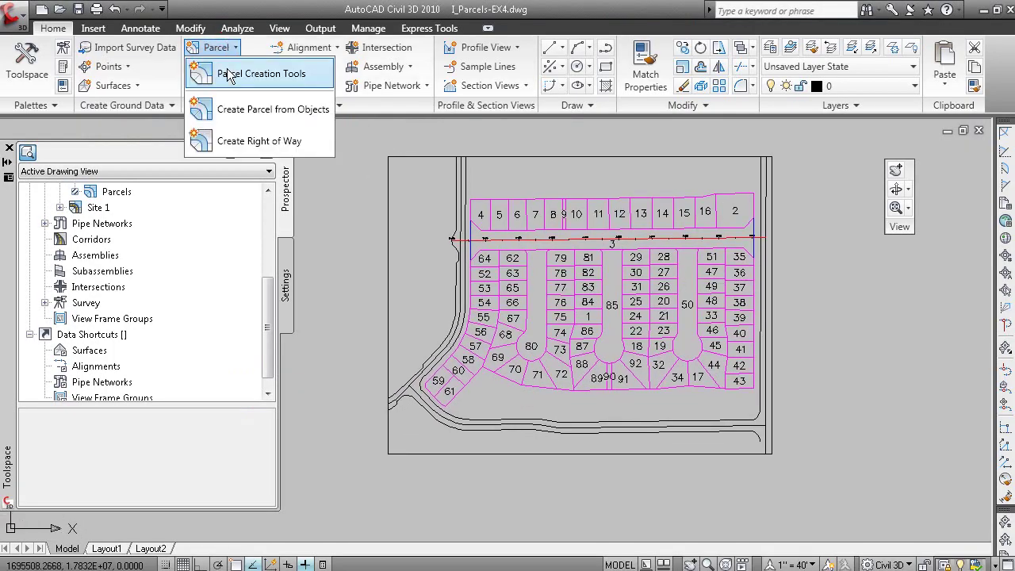
pyautogui.click(296, 73)
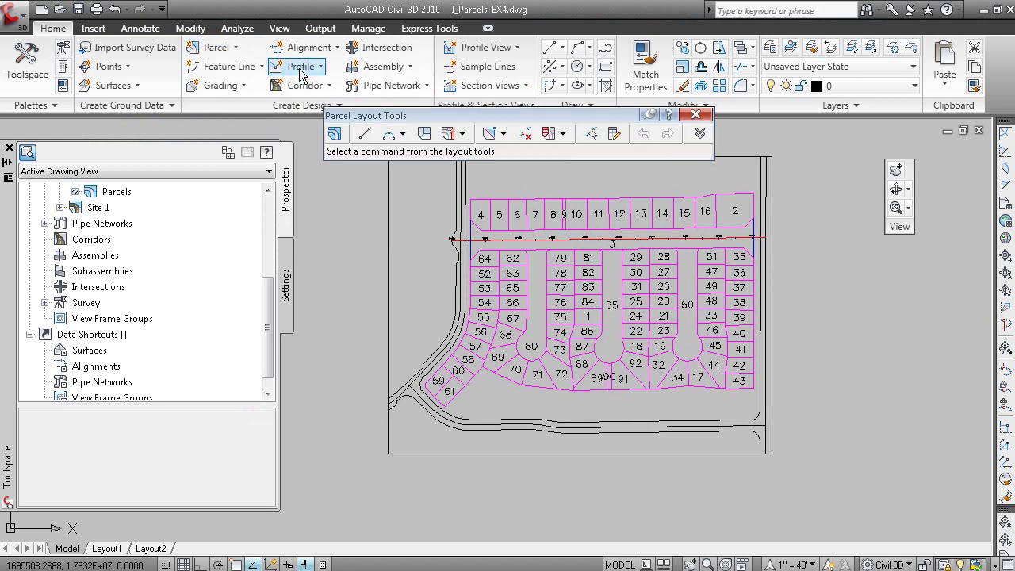
pyautogui.click(525, 133)
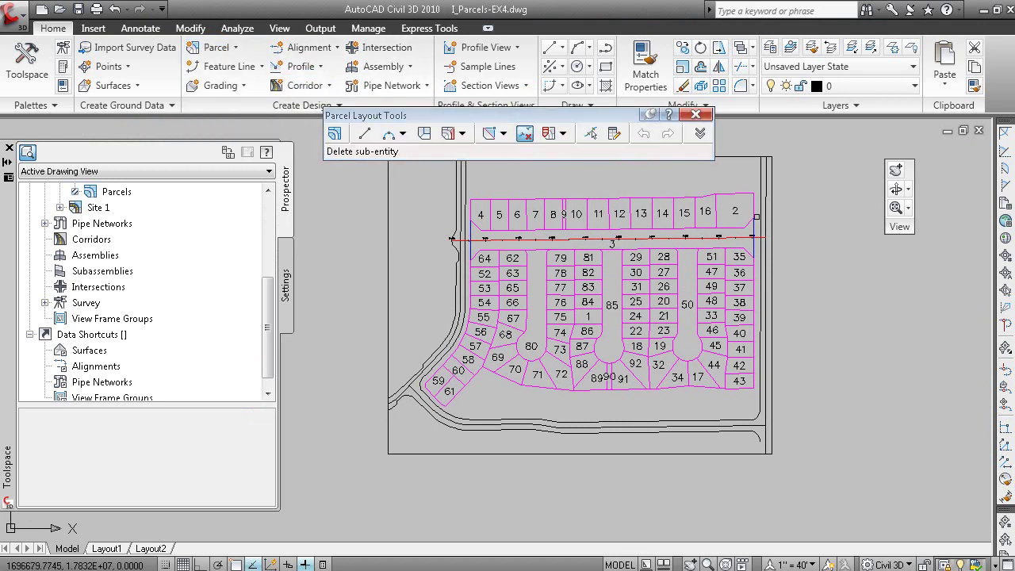
pyautogui.scroll(4, 743, 266)
pyautogui.click(708, 291)
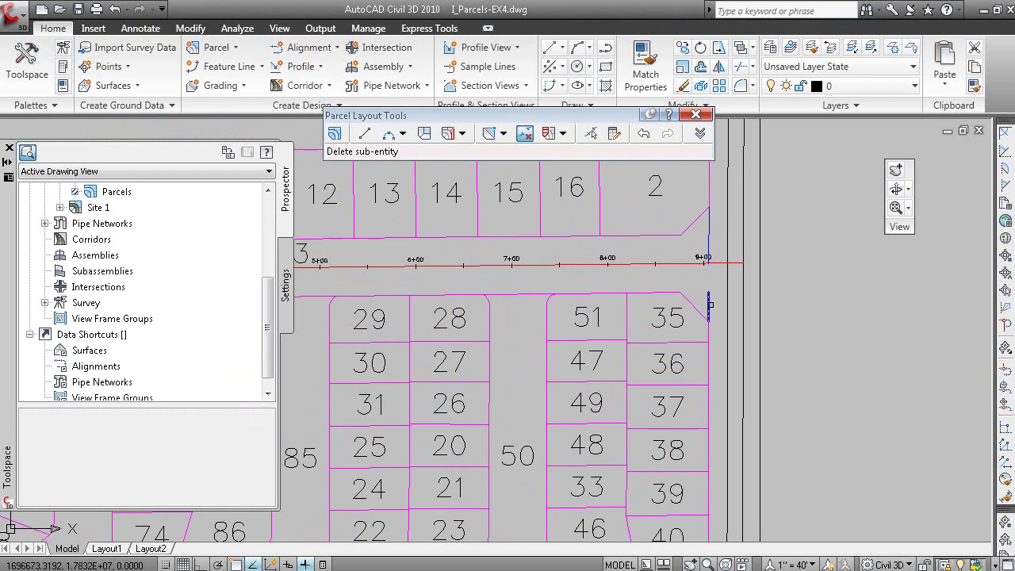
pyautogui.click(708, 252)
pyautogui.moveTo(410, 363)
pyautogui.mouseDown(button='middle')
pyautogui.moveTo(731, 353)
pyautogui.moveTo(563, 342)
pyautogui.moveTo(614, 334)
pyautogui.mouseUp(button='middle')
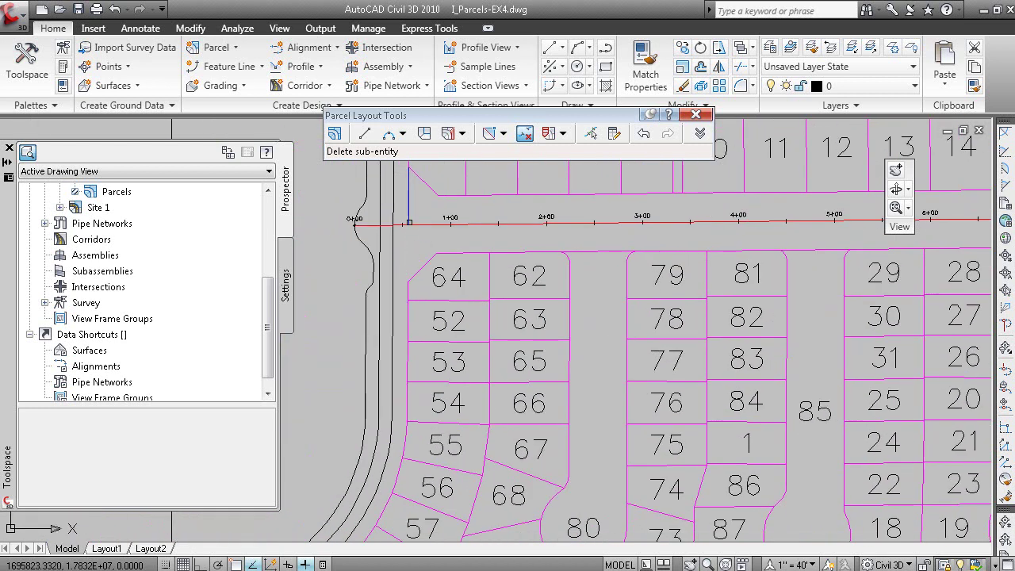
# - Delete the parcel segments crossing the three cul-de-sac street entrances on the road's south side
pyautogui.moveTo(581, 277)
pyautogui.mouseDown(button='middle')
pyautogui.moveTo(549, 237)
pyautogui.moveTo(508, 221)
pyautogui.mouseUp(button='middle')
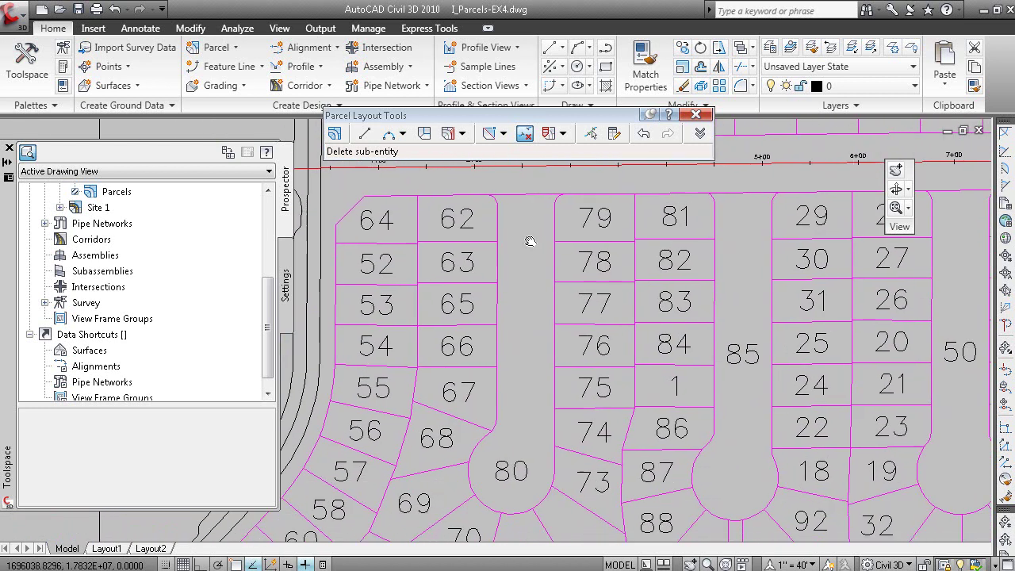
pyautogui.moveTo(544, 343); pyautogui.dragTo(548, 417, button='middle')
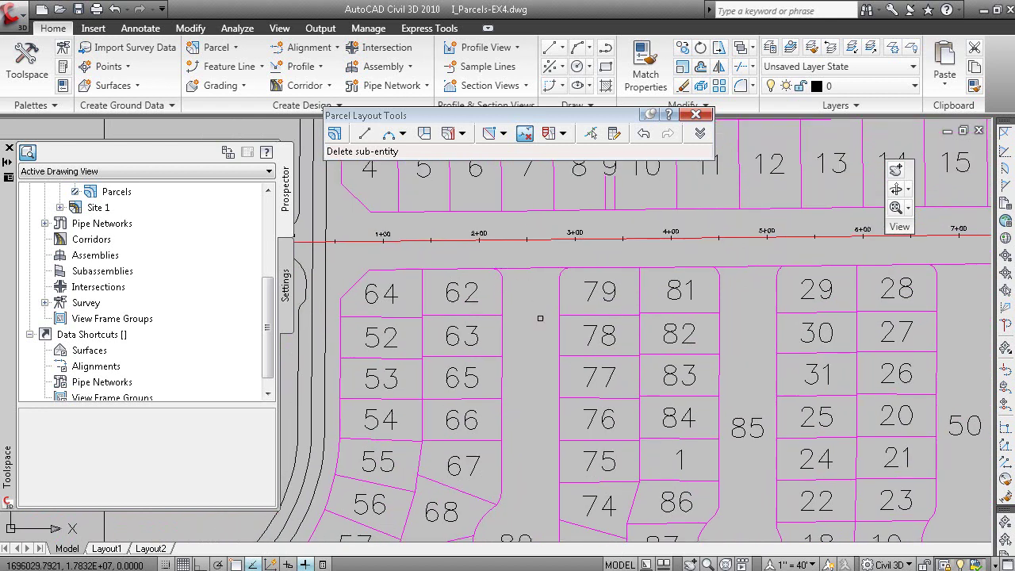
pyautogui.click(519, 269)
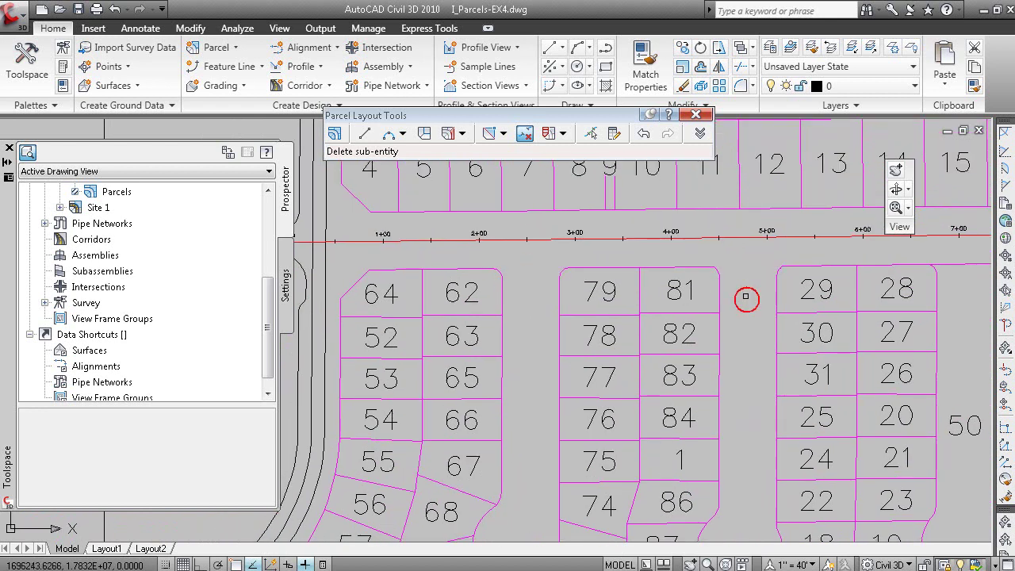
pyautogui.moveTo(682, 294); pyautogui.dragTo(425, 314, button='middle')
pyautogui.press('Escape')
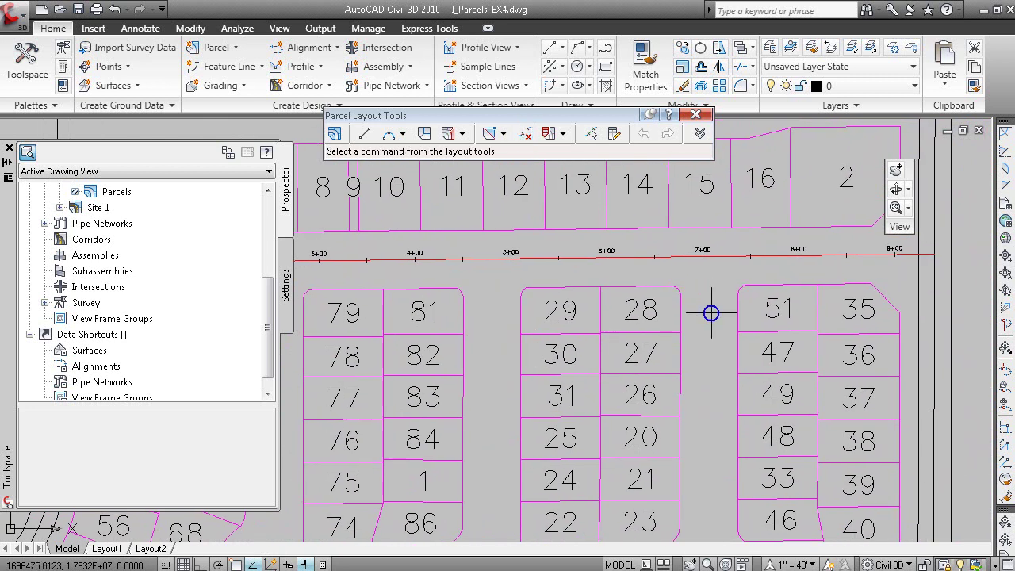
pyautogui.scroll(-3, 718, 312)
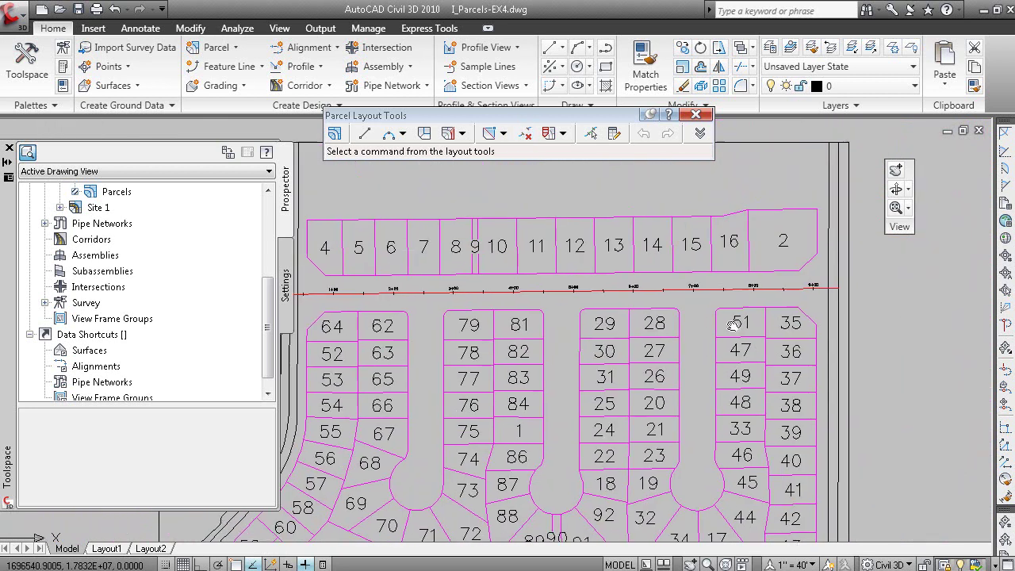
# - Split parcel 2 with a two-point fixed line between the middles of its west and east edges, using the Single-Family style
pyautogui.click(365, 134)
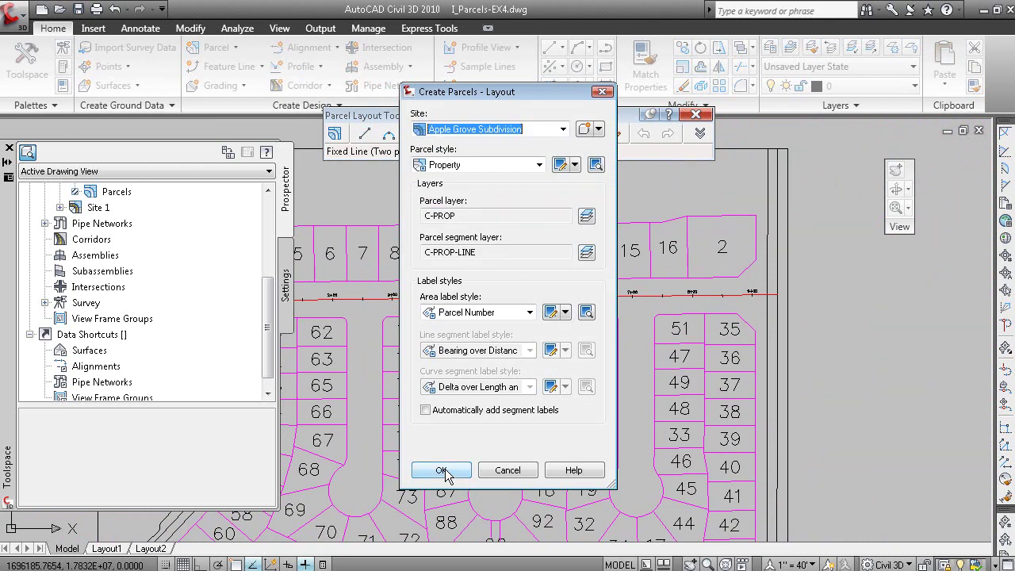
pyautogui.click(460, 165)
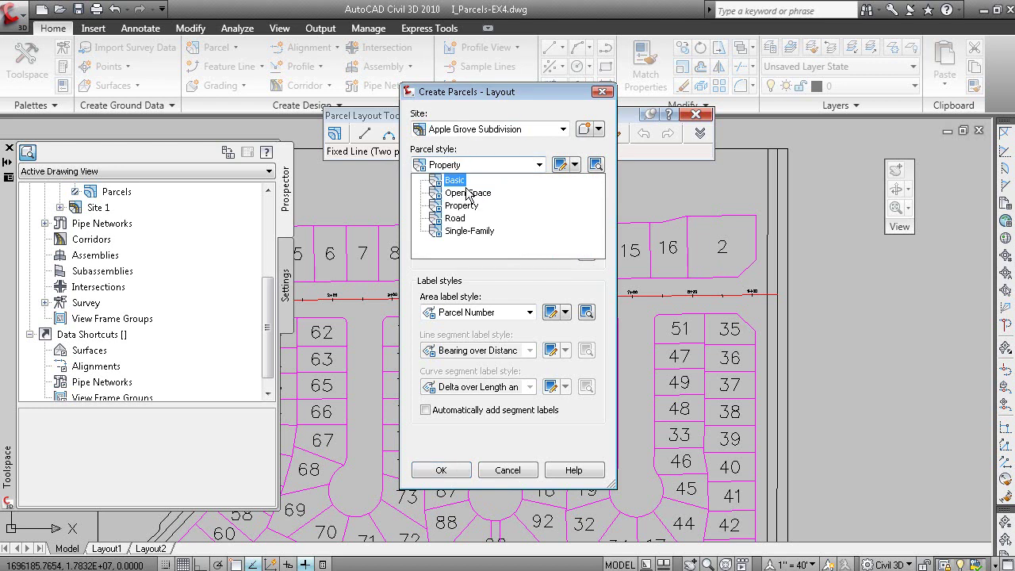
pyautogui.click(468, 230)
pyautogui.click(463, 470)
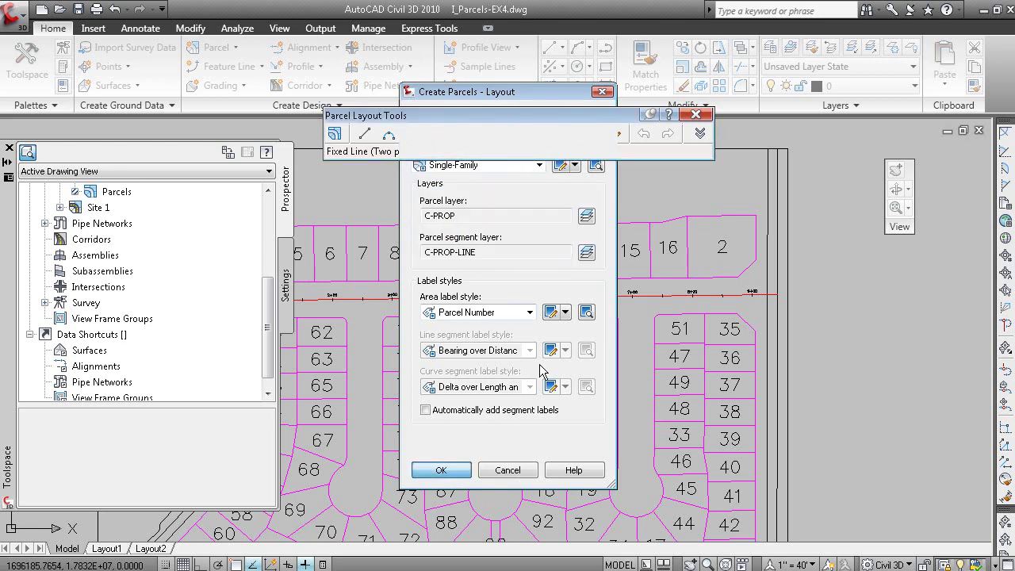
pyautogui.click(688, 248)
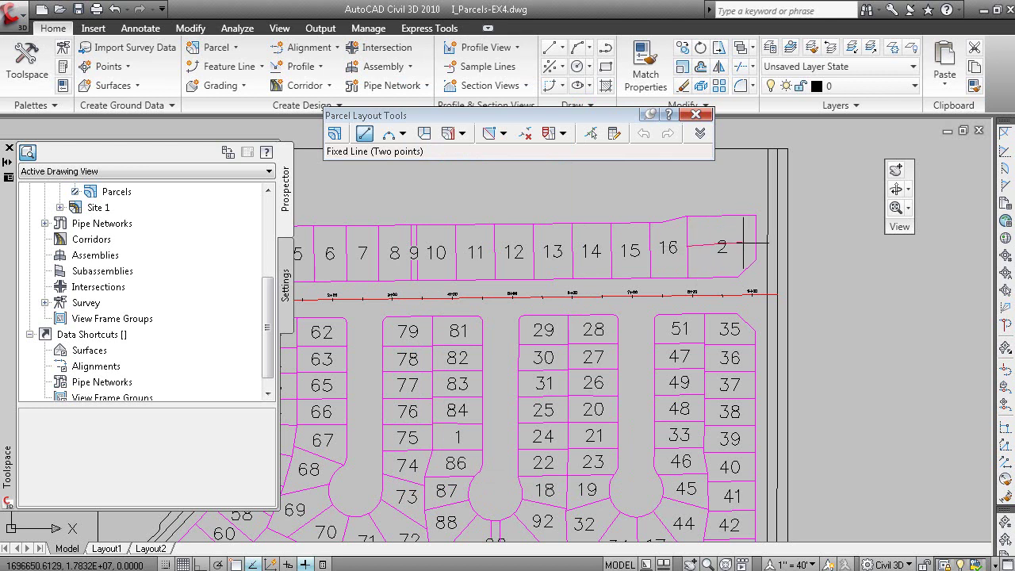
pyautogui.click(754, 246)
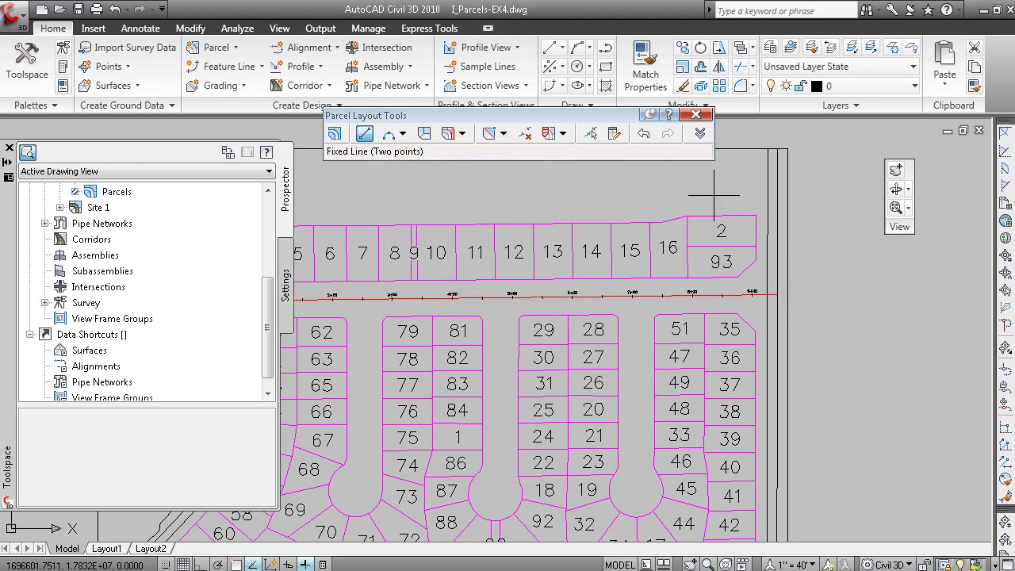
pyautogui.click(695, 114)
# - Slide the lot line between parcels 13 and 14 slightly west along the road frontage
pyautogui.scroll(-3, 790, 302)
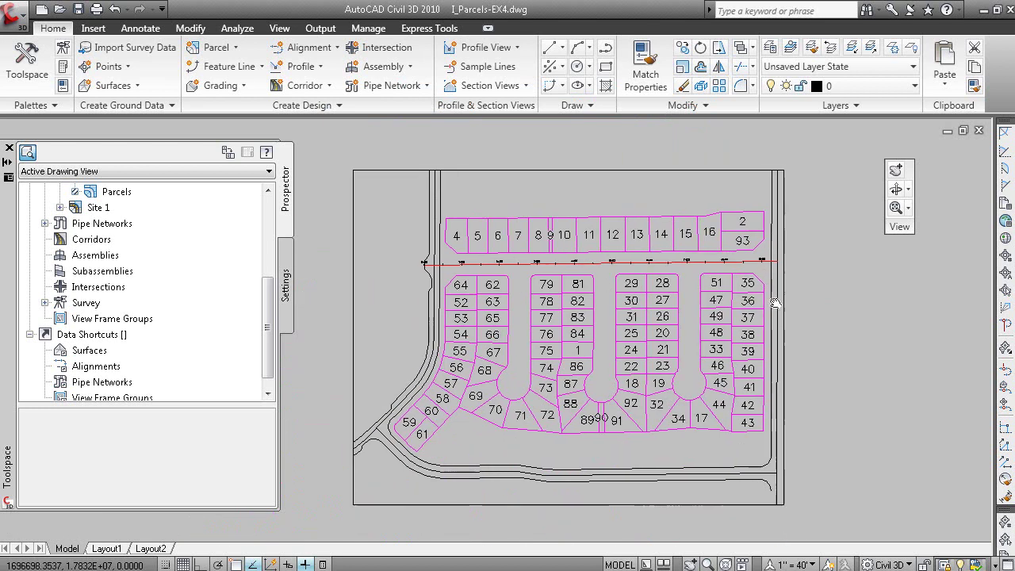
pyautogui.scroll(1, 708, 299)
pyautogui.scroll(3, 708, 299)
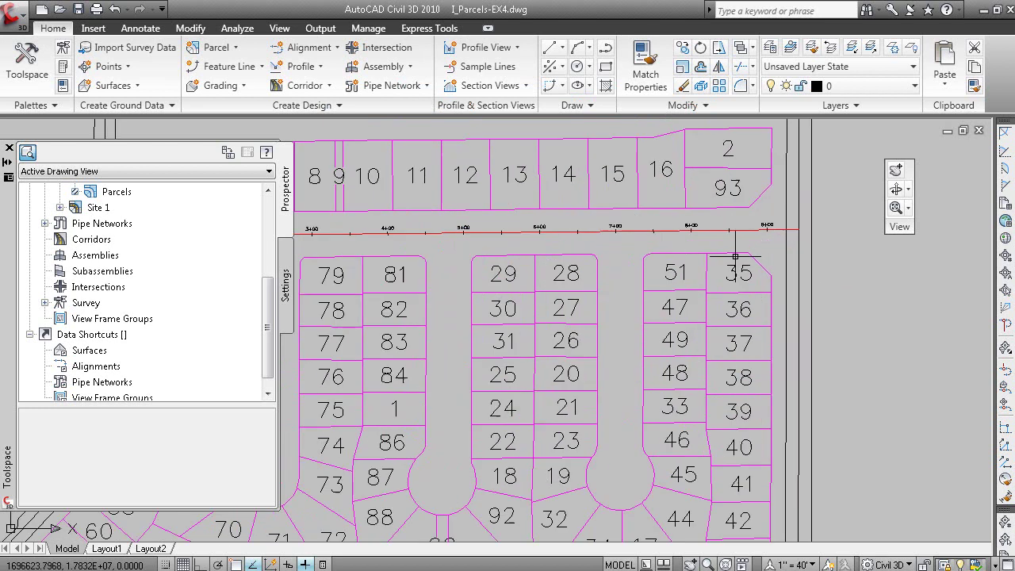
pyautogui.click(655, 276)
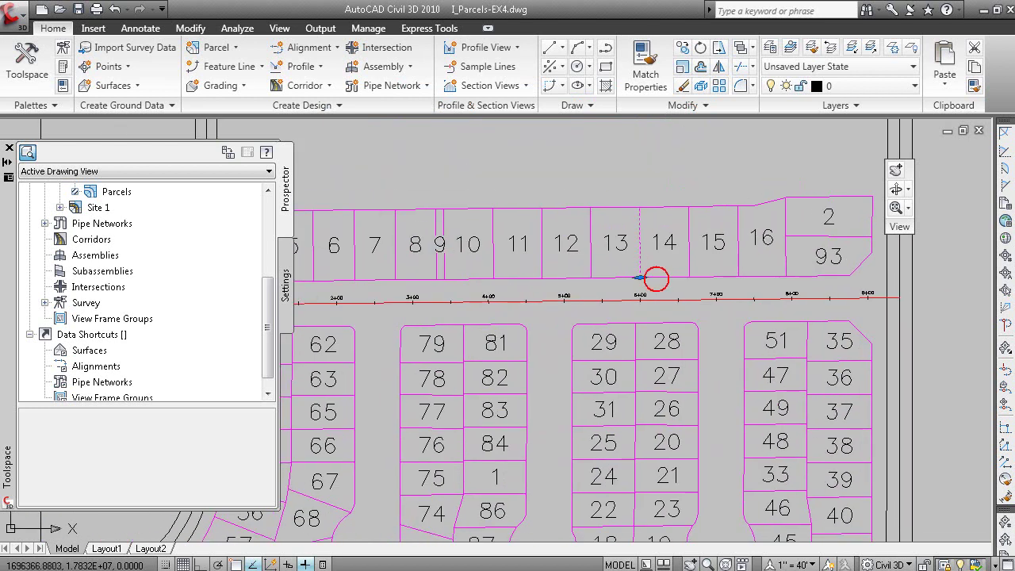
pyautogui.click(639, 277)
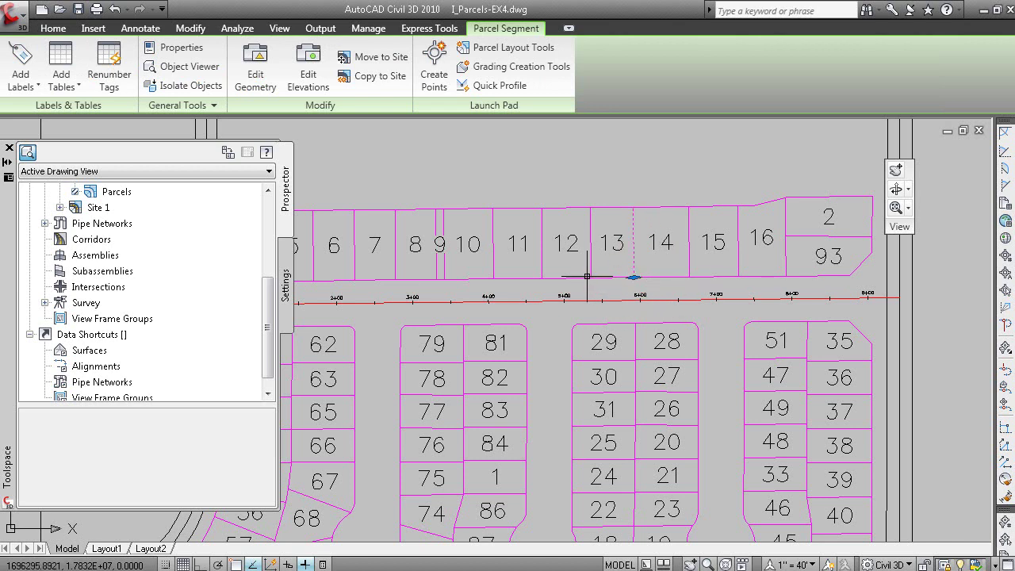
# - Slide the lot line between parcels 11 and 12 east, and adjust it back slightly west along the frontage
pyautogui.click(541, 272)
pyautogui.click(542, 278)
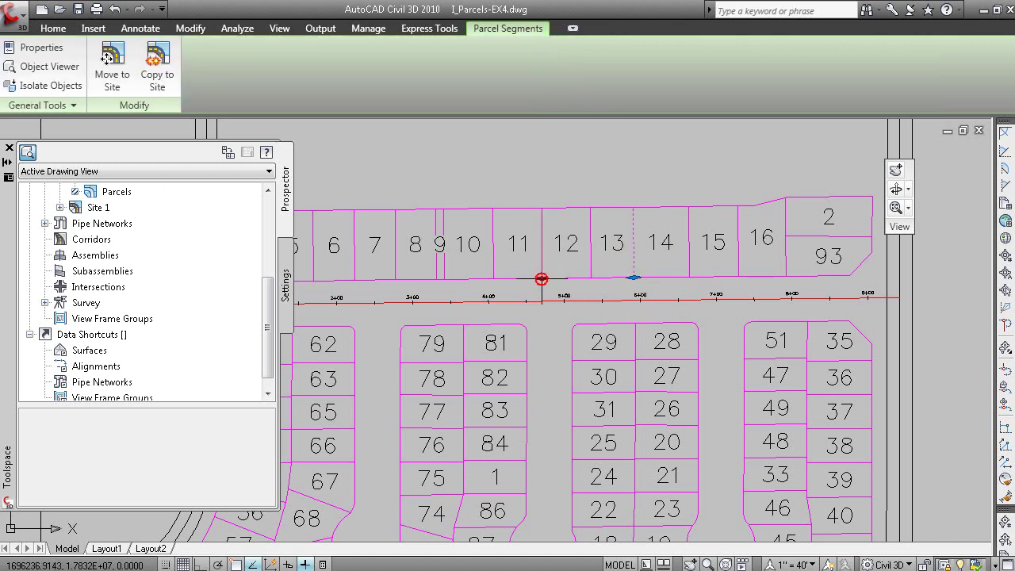
pyautogui.click(559, 283)
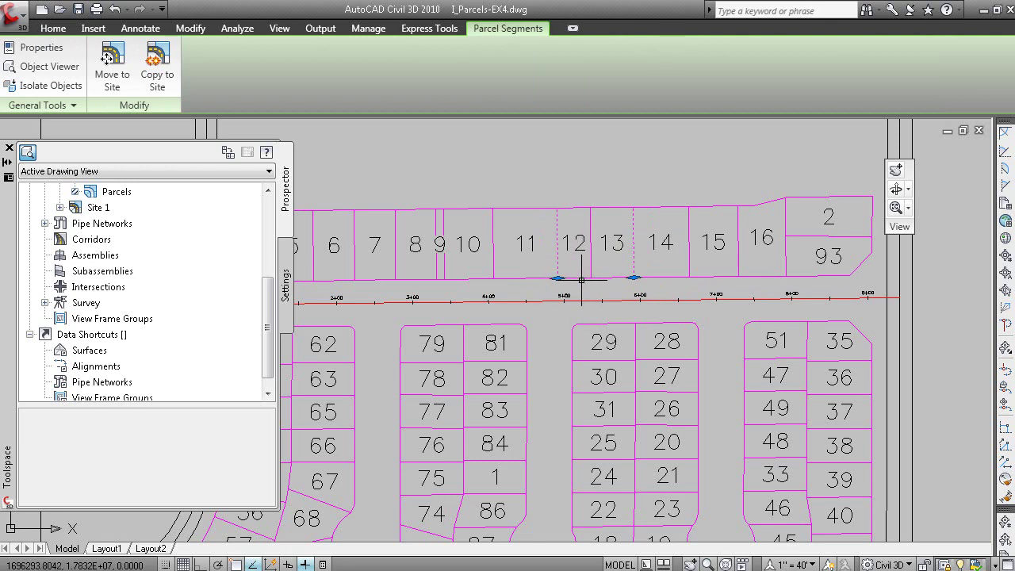
pyautogui.click(557, 278)
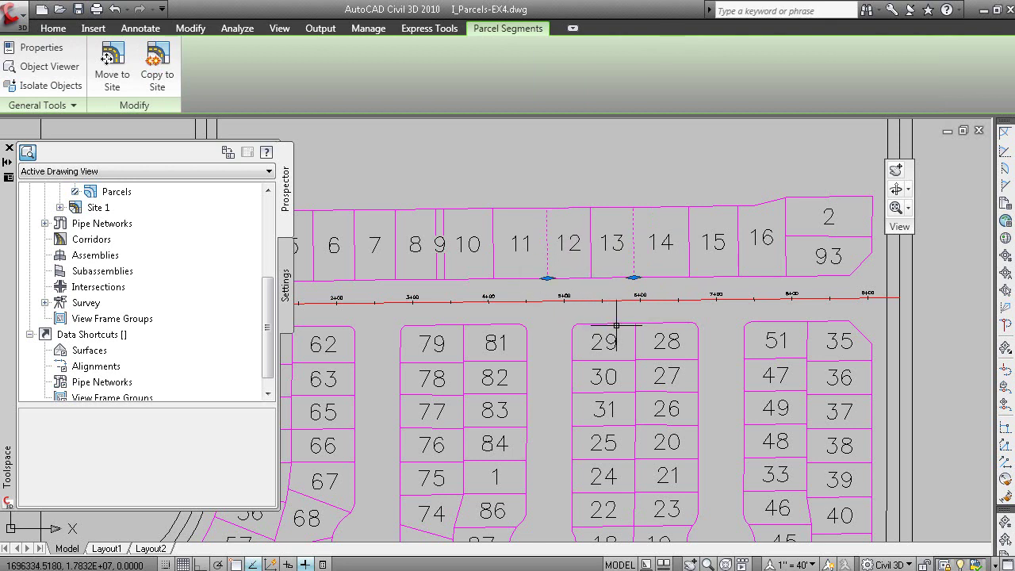
# - Switch to the slideshow, view the EX5 segment deletion and EX6 Renumber Parcels slides, and return to AutoCAD Civil 3D
pyautogui.hotkey('alt', 'Tab')
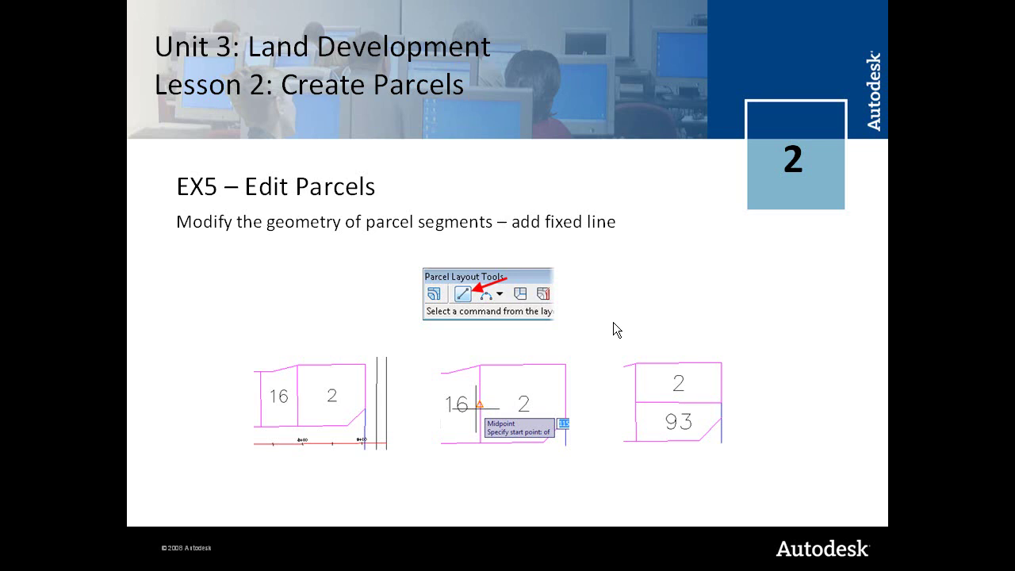
pyautogui.click(612, 322)
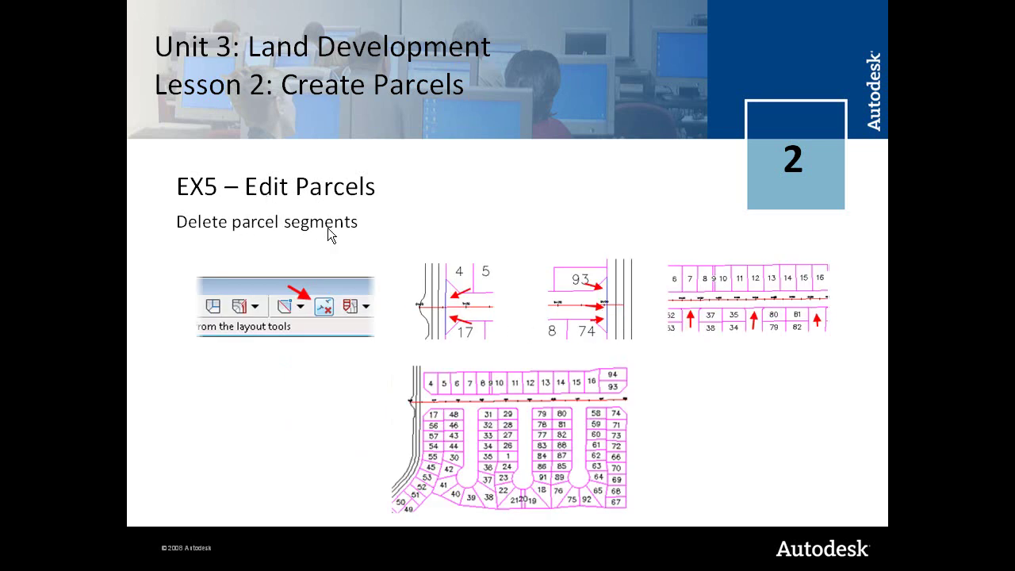
pyautogui.click(664, 396)
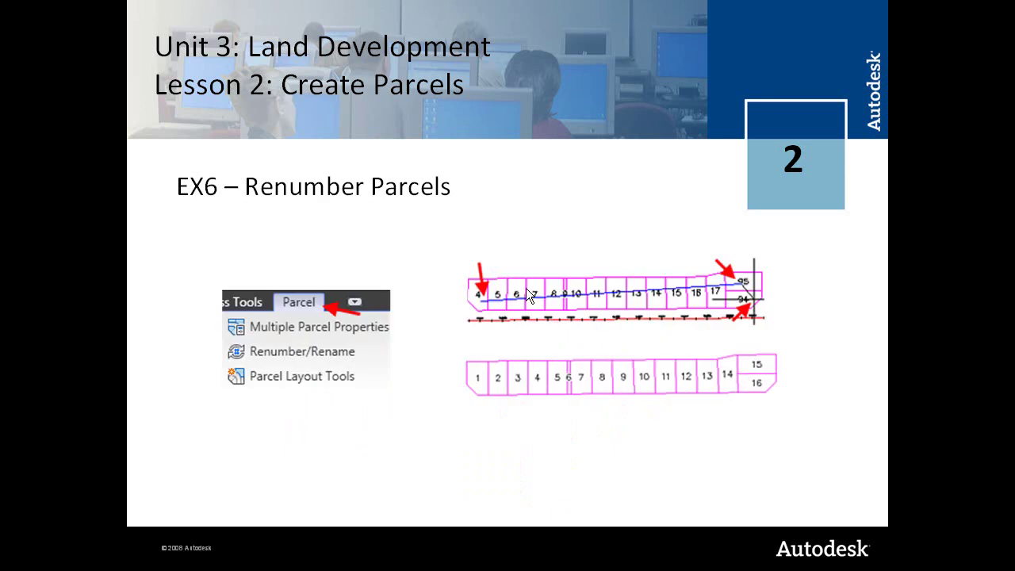
pyautogui.hotkey('alt', 'Tab')
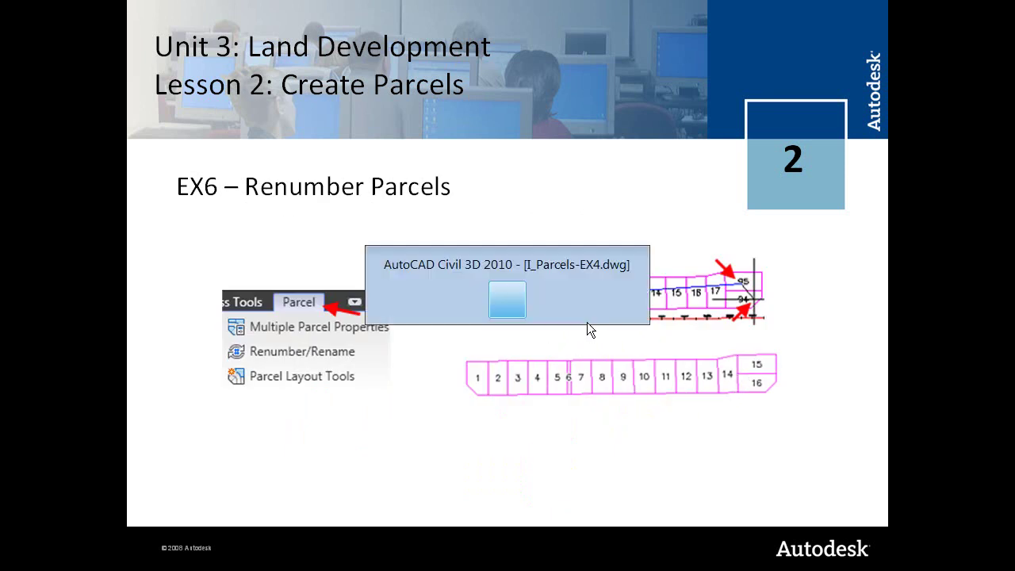
# - Renumber the parcels in the row north of the road from west to east, starting at 1 with increment 1
pyautogui.press('Escape')
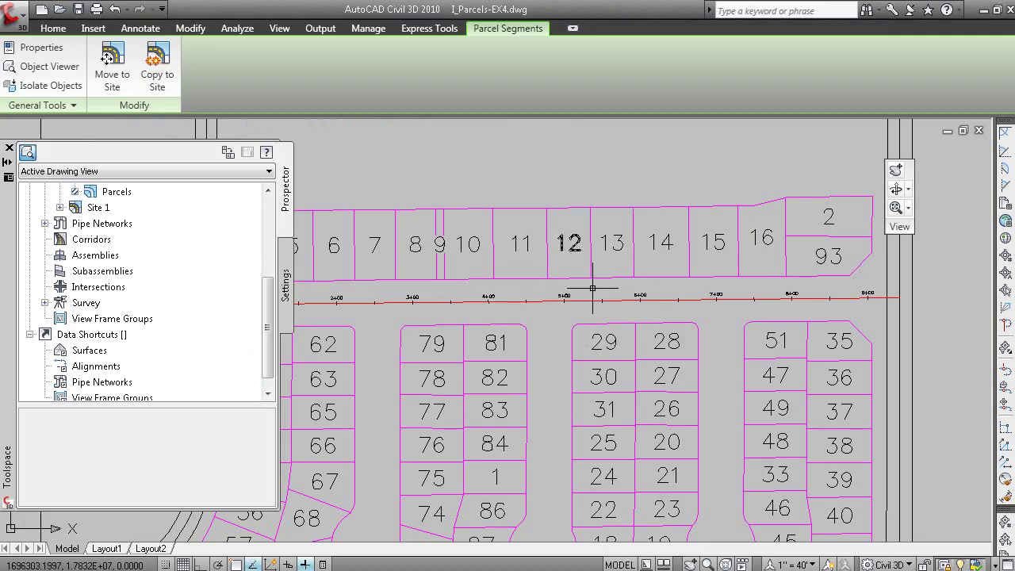
pyautogui.scroll(-5, 642, 343)
pyautogui.moveTo(653, 351)
pyautogui.mouseDown(button='middle')
pyautogui.moveTo(631, 325)
pyautogui.moveTo(640, 300)
pyautogui.mouseUp(button='middle')
pyautogui.scroll(2, 581, 302)
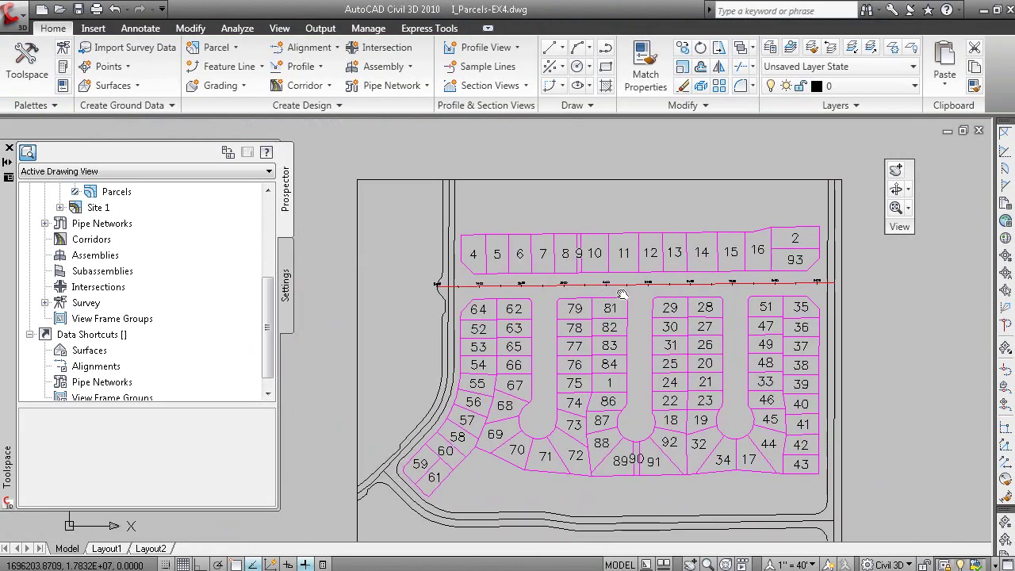
pyautogui.click(204, 30)
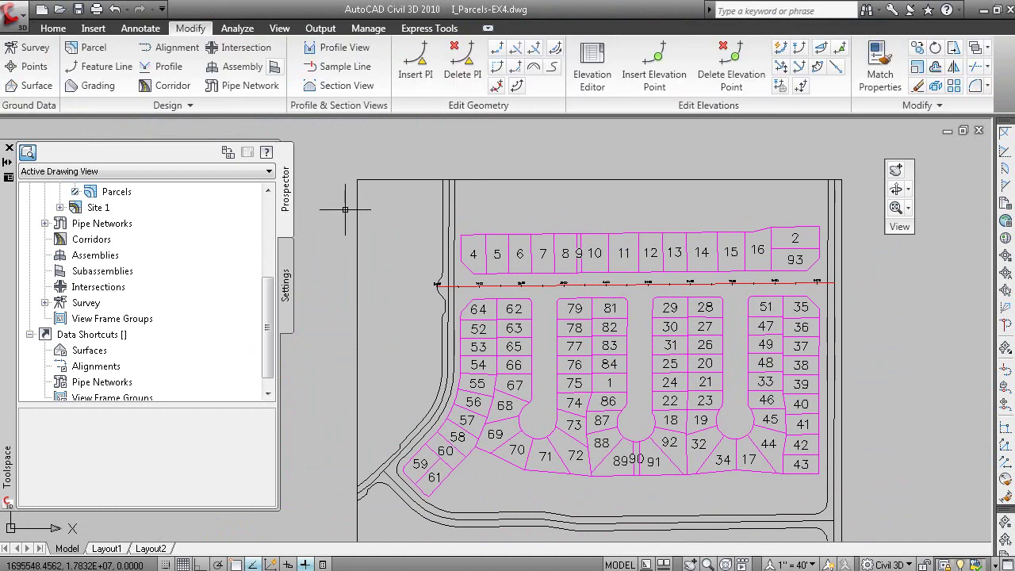
pyautogui.click(85, 46)
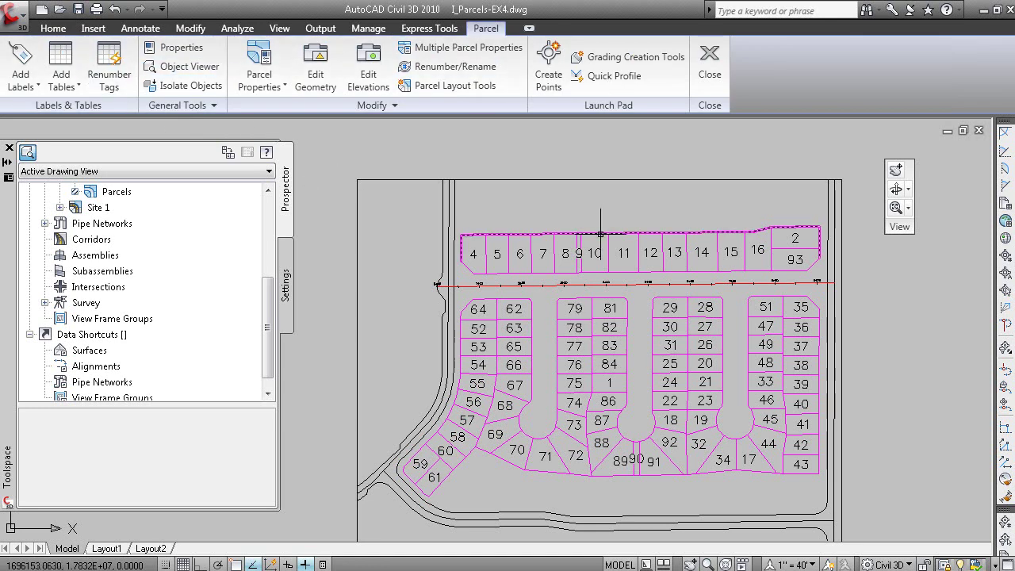
pyautogui.click(449, 67)
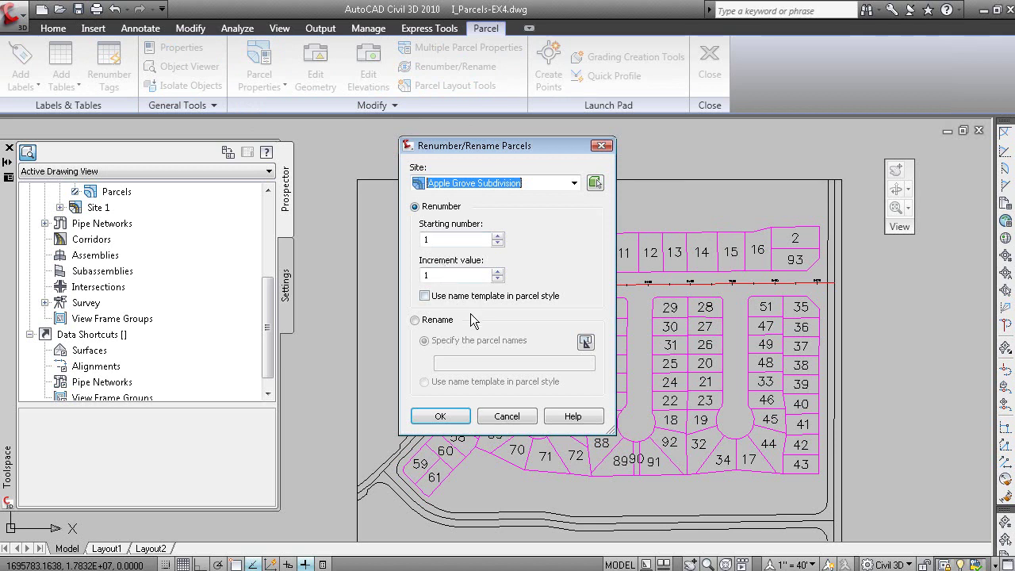
pyautogui.click(440, 416)
pyautogui.click(476, 262)
pyautogui.click(793, 240)
pyautogui.rightClick(777, 263)
pyautogui.click(800, 274)
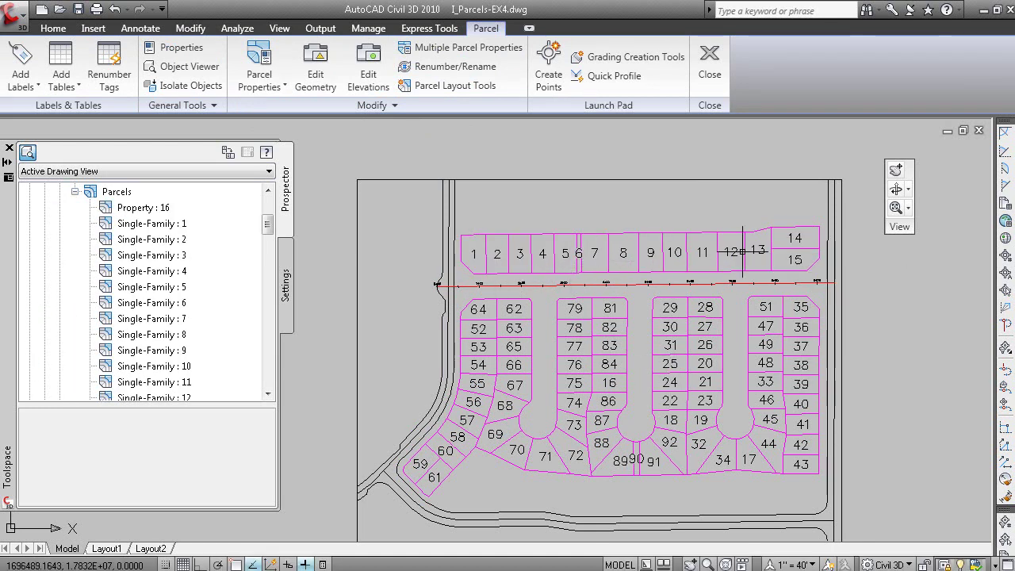
# - Renumber the westernmost column of parcels south of the road from north to the southwest corner, starting at 16 with increment 1
pyautogui.click(448, 67)
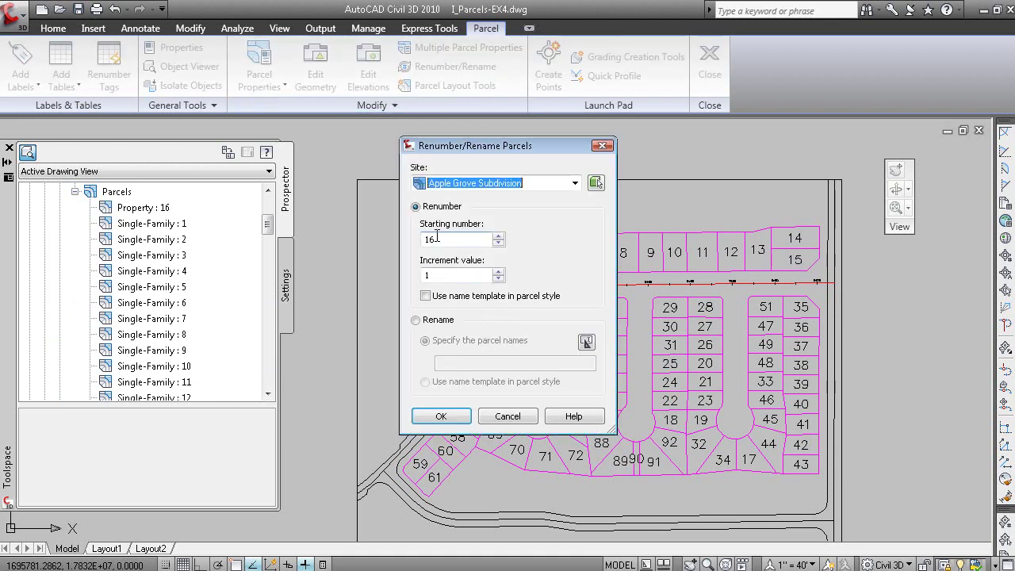
pyautogui.click(441, 416)
pyautogui.click(475, 323)
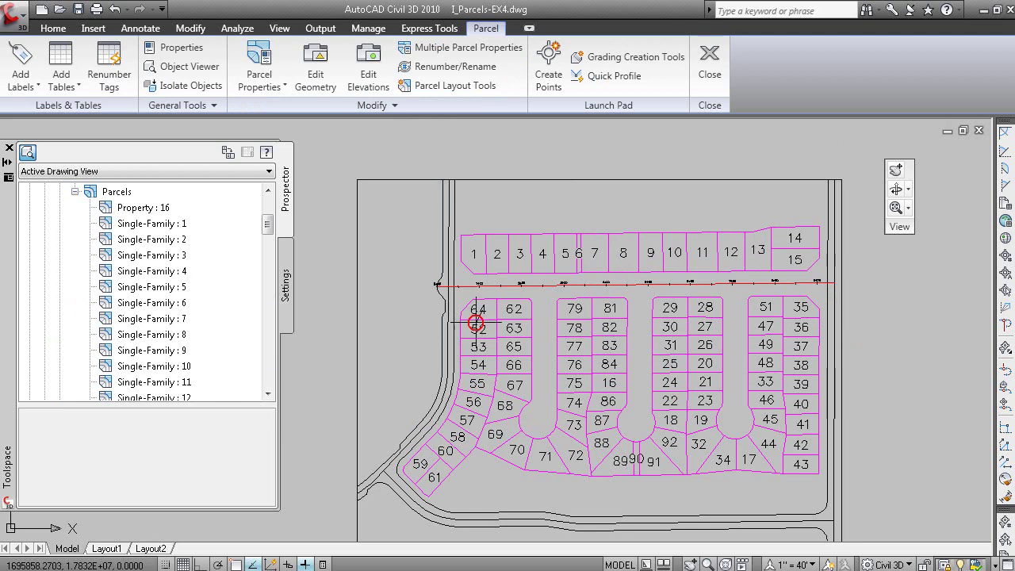
pyautogui.rightClick(434, 475)
pyautogui.click(478, 362)
pyautogui.click(539, 386)
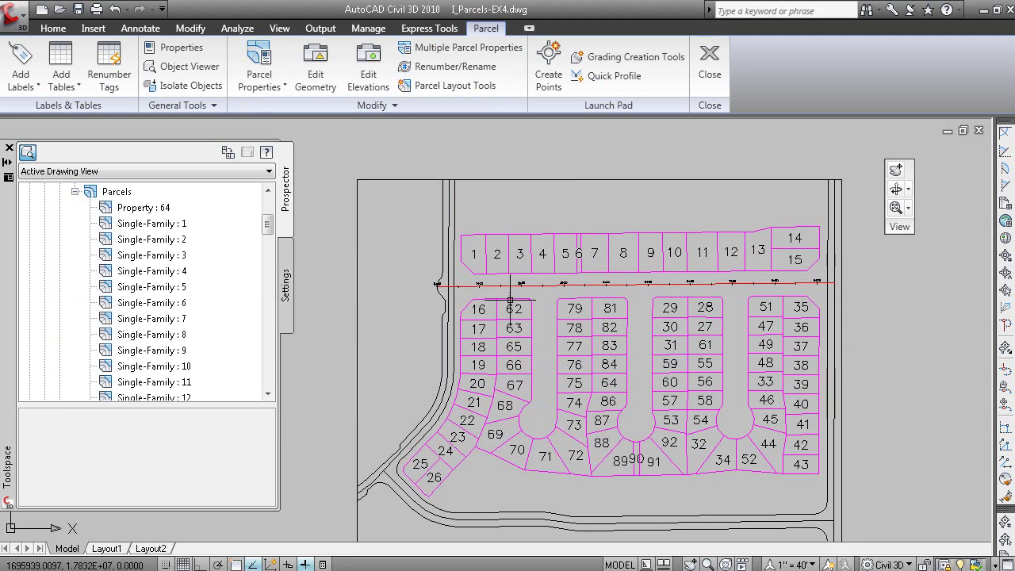
# - Renumber the remaining parcels south of the road along a continuous path around the cul-de-sacs to the eastern column, starting at 27 with increment 1
pyautogui.click(446, 66)
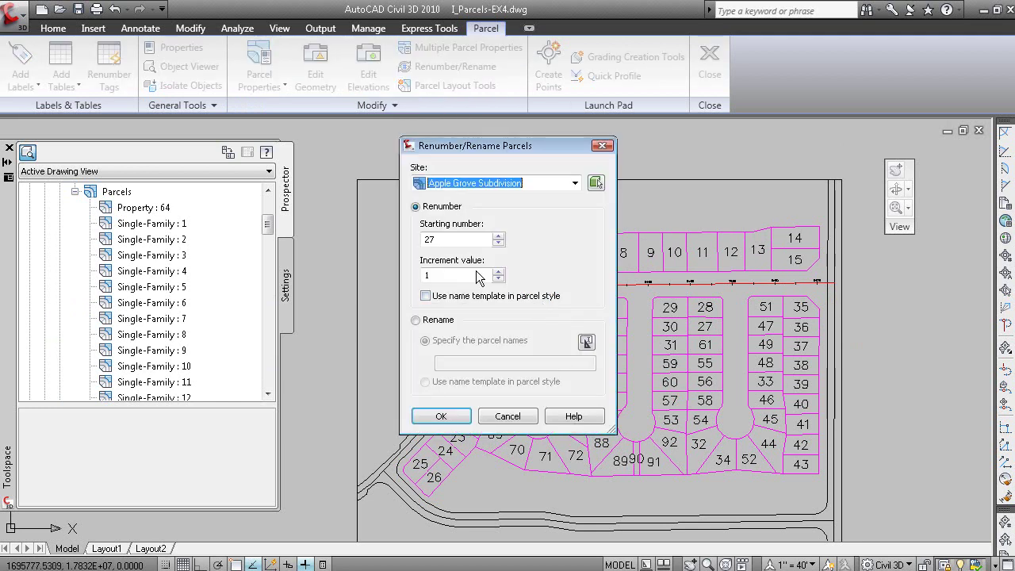
pyautogui.click(452, 414)
pyautogui.click(515, 322)
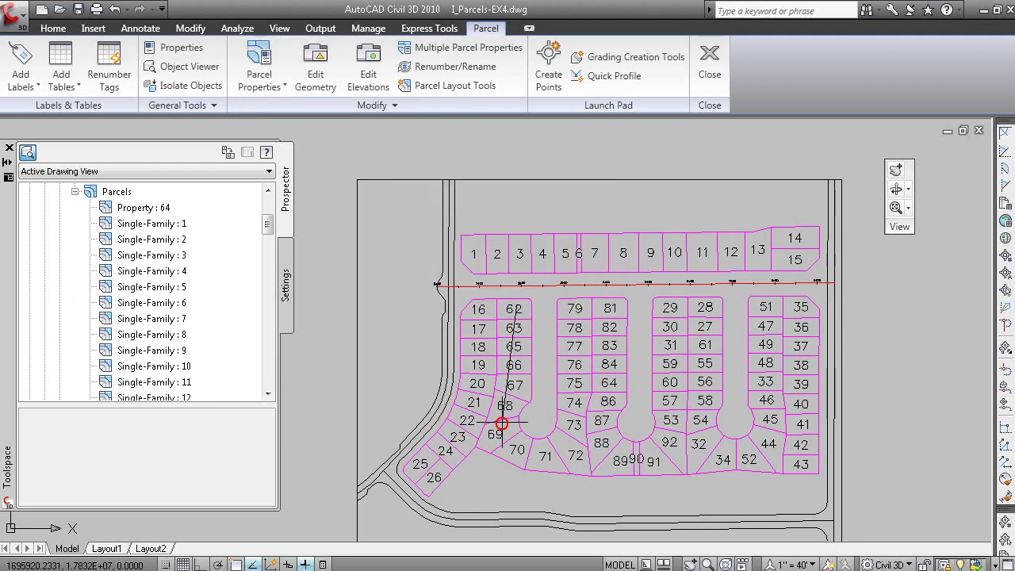
pyautogui.click(571, 455)
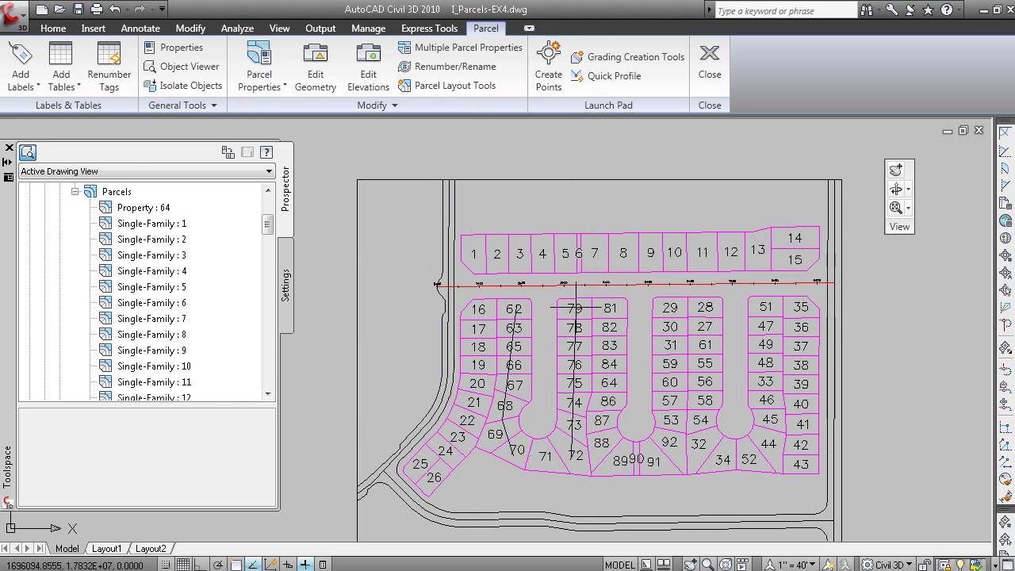
pyautogui.click(610, 309)
pyautogui.click(609, 460)
pyautogui.click(676, 455)
pyautogui.click(673, 306)
pyautogui.click(748, 457)
pyautogui.click(769, 379)
pyautogui.click(798, 308)
pyautogui.click(801, 385)
pyautogui.rightClick(824, 338)
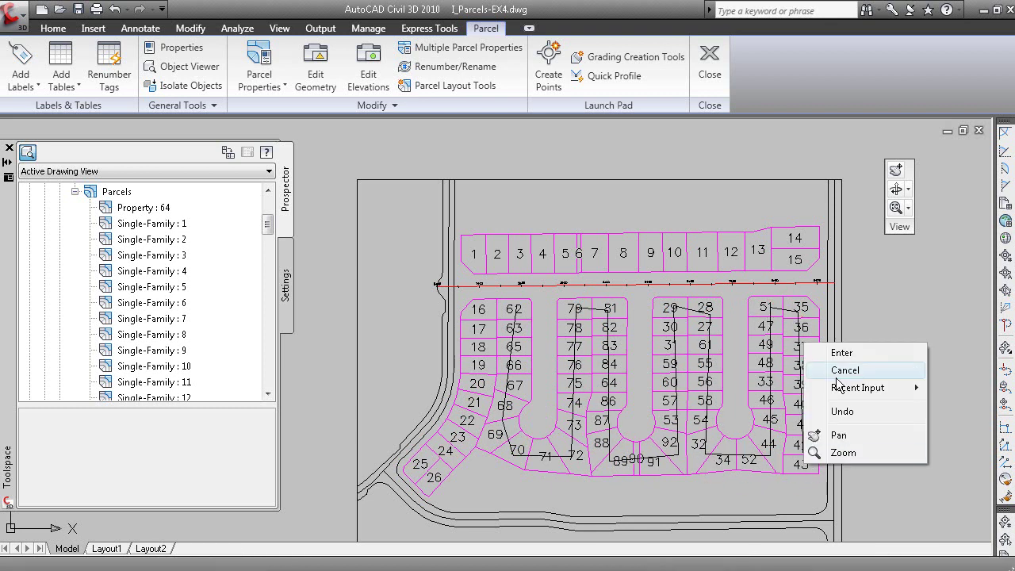
pyautogui.click(845, 351)
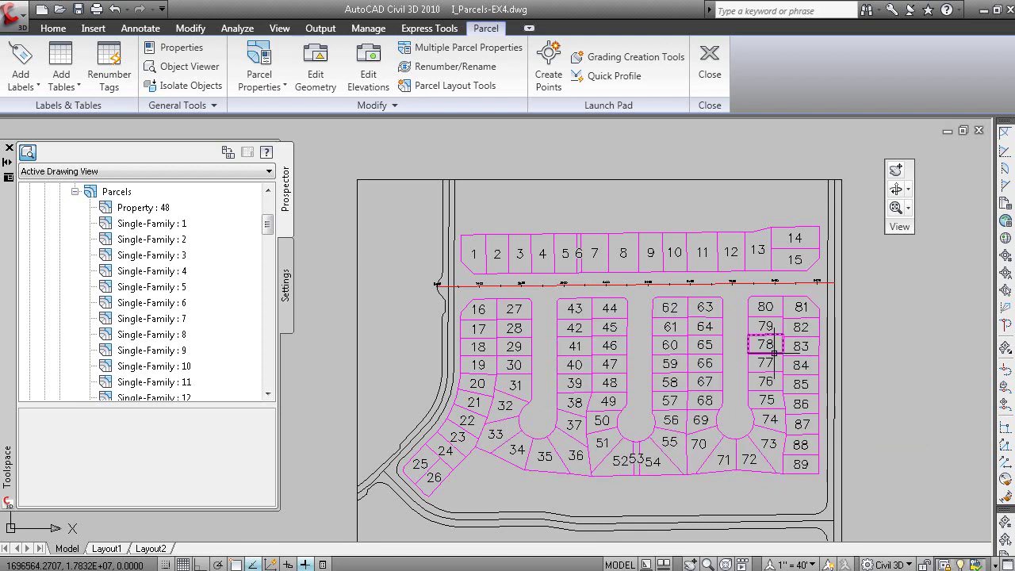
# - Switch to the slideshow and view the EX7 Label Parcel Segments slides on line and curve labels, tag labels and tables
pyautogui.hotkey('alt', 'Tab')
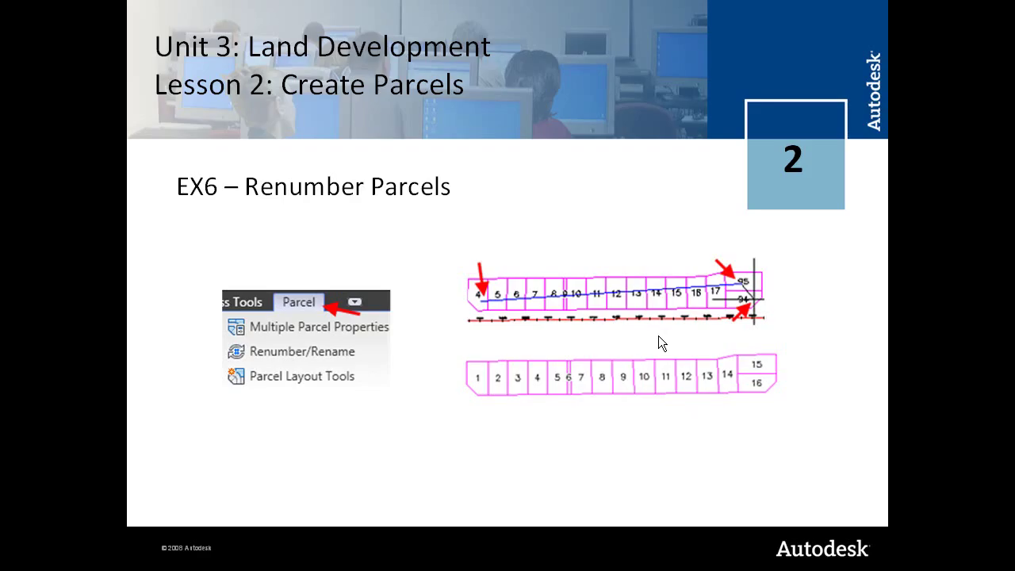
pyautogui.click(518, 336)
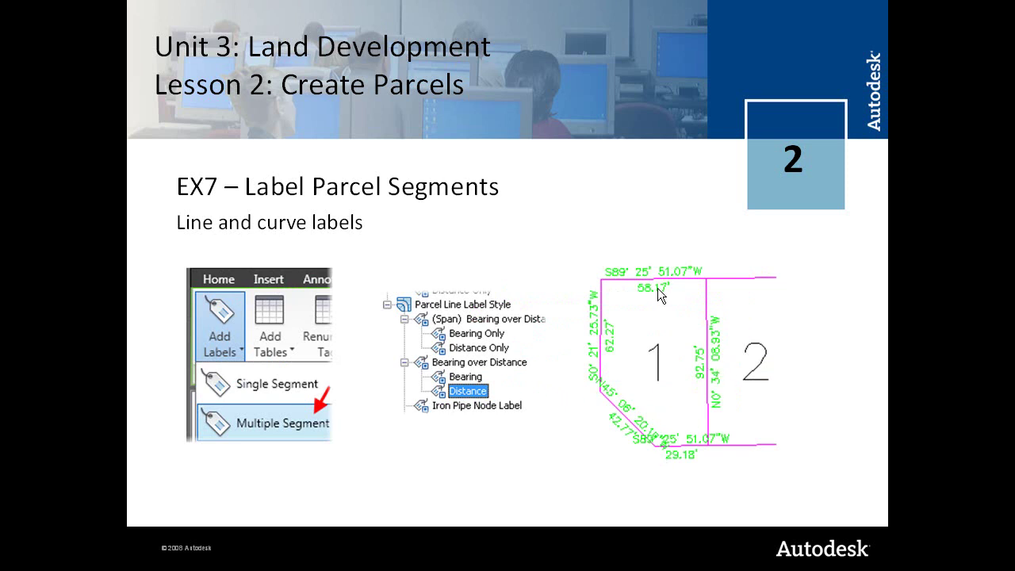
pyautogui.click(686, 342)
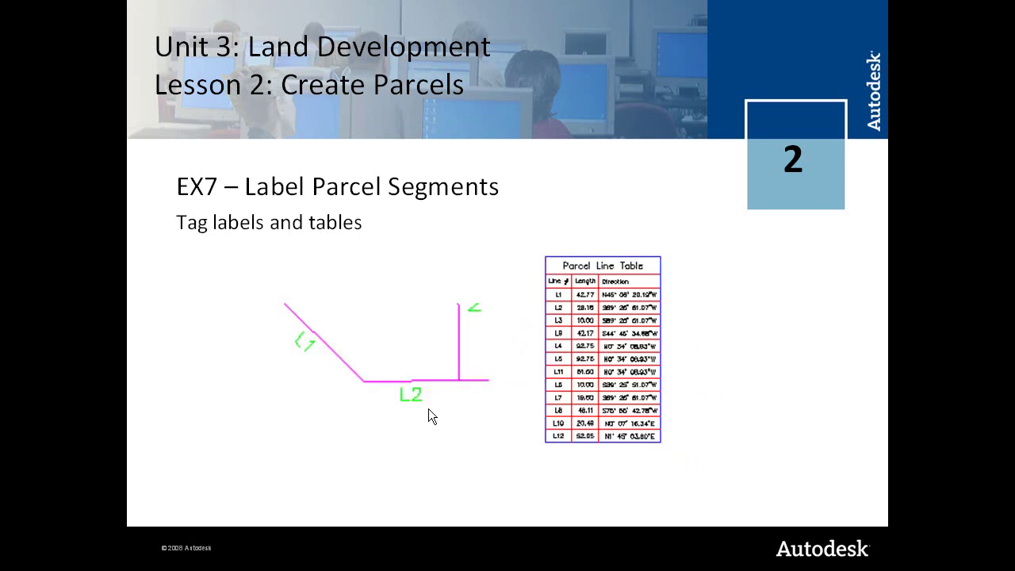